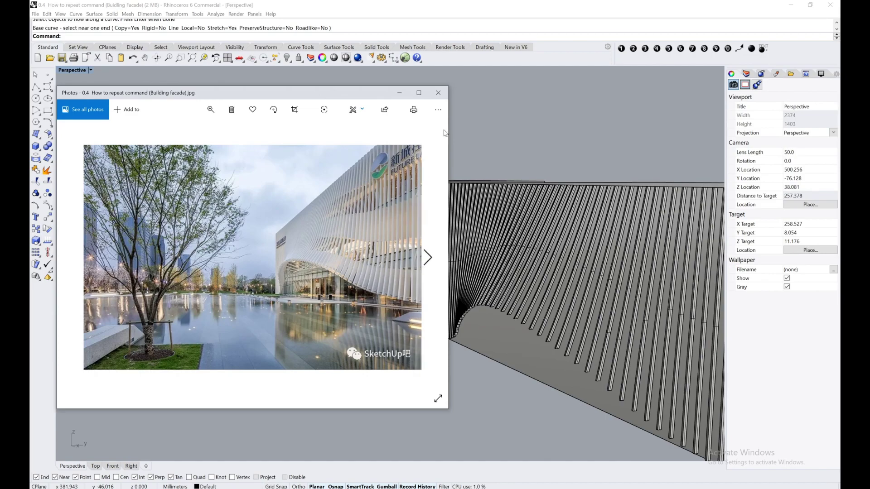
Bring back the Rhino model without the reference photo and delete the single fin at the corner of the facade that has only guide lines
{"action": "left_click", "coordinate": [299, 488]}
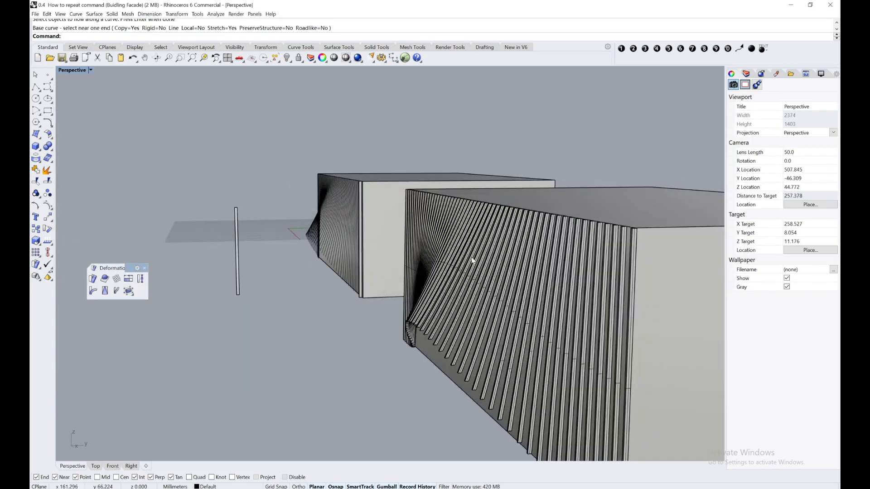
{"action": "right_click_drag", "start_coordinate": [471, 260], "coordinate": [529, 246]}
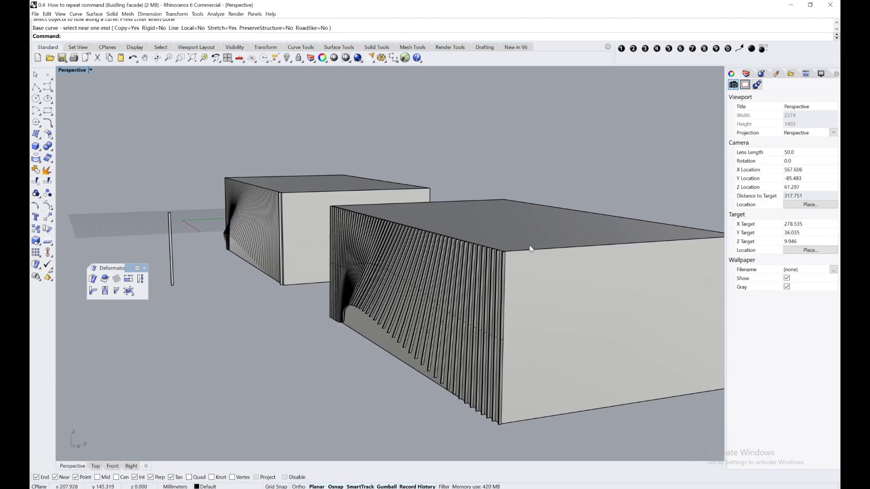
{"action": "left_click", "coordinate": [530, 246]}
{"action": "right_click_drag", "start_coordinate": [396, 232], "coordinate": [526, 259], "text": "shift"}
{"action": "scroll", "coordinate": [387, 260], "scroll_direction": "up", "scroll_amount": 5}
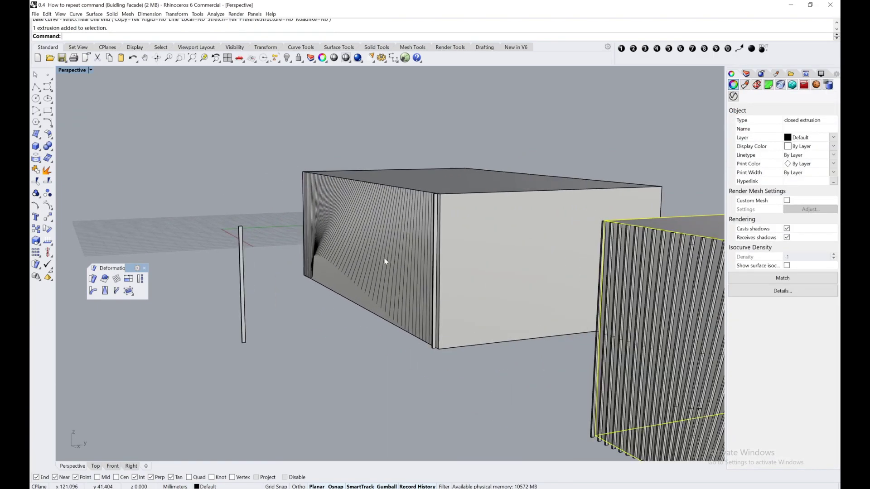
{"action": "scroll", "coordinate": [605, 301], "scroll_direction": "up", "scroll_amount": 1}
{"action": "left_click", "coordinate": [475, 359]}
{"action": "right_click_drag", "start_coordinate": [362, 333], "coordinate": [407, 350]}
{"action": "right_click_drag", "start_coordinate": [426, 274], "coordinate": [565, 310], "text": "shift"}
{"action": "scroll", "coordinate": [565, 310], "scroll_direction": "up", "scroll_amount": 3}
{"action": "left_click", "coordinate": [656, 178]}
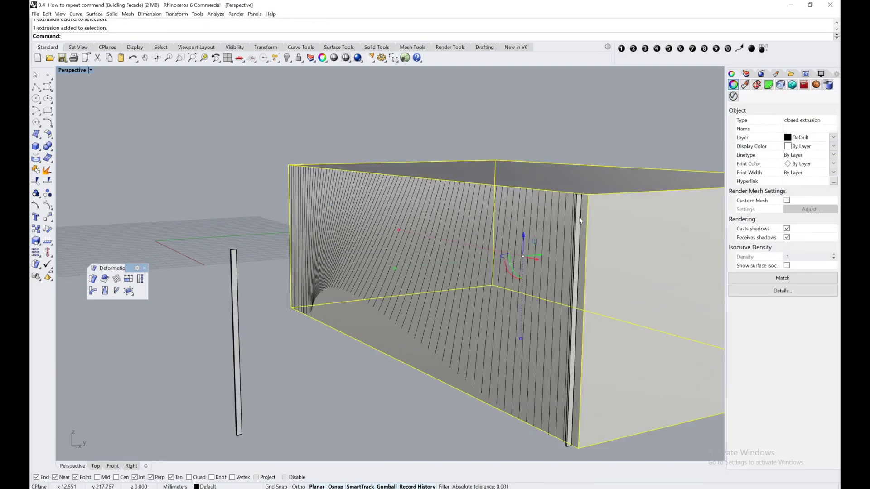
{"action": "left_click", "coordinate": [578, 216]}
{"action": "key", "text": "Delete"}
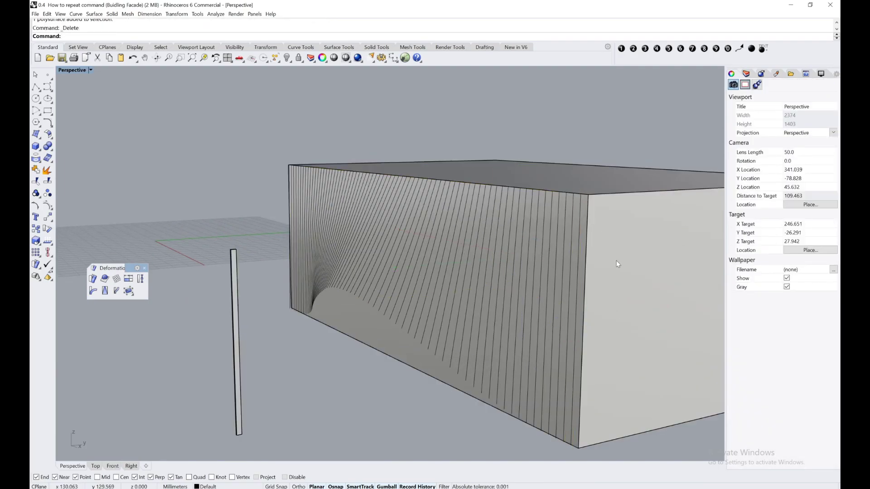
Start Flow along Curve from the Deformation tools on the freestanding fin, using the upper end of its vertical edge as base curve
{"action": "right_click_drag", "start_coordinate": [648, 322], "coordinate": [177, 359]}
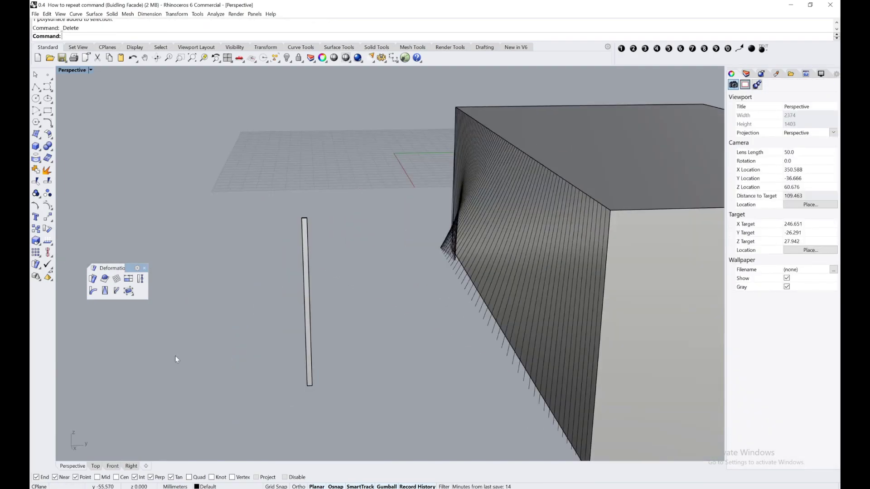
{"action": "left_click", "coordinate": [144, 268]}
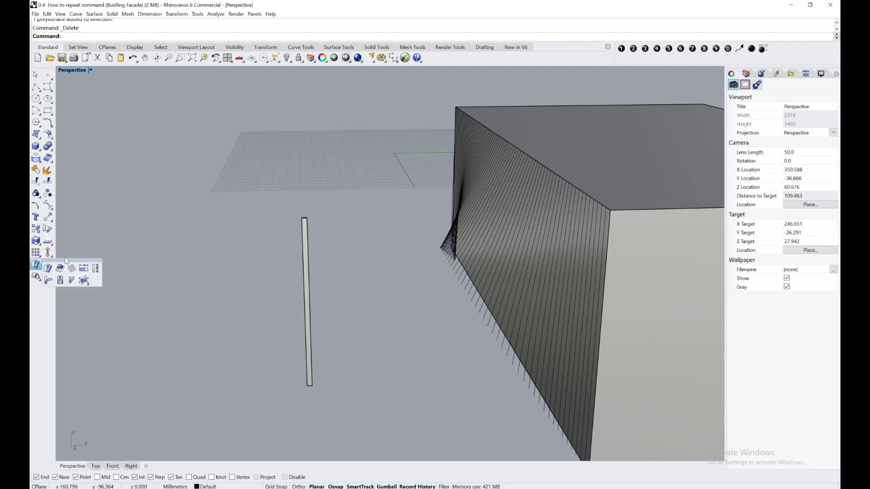
{"action": "left_click", "coordinate": [39, 269]}
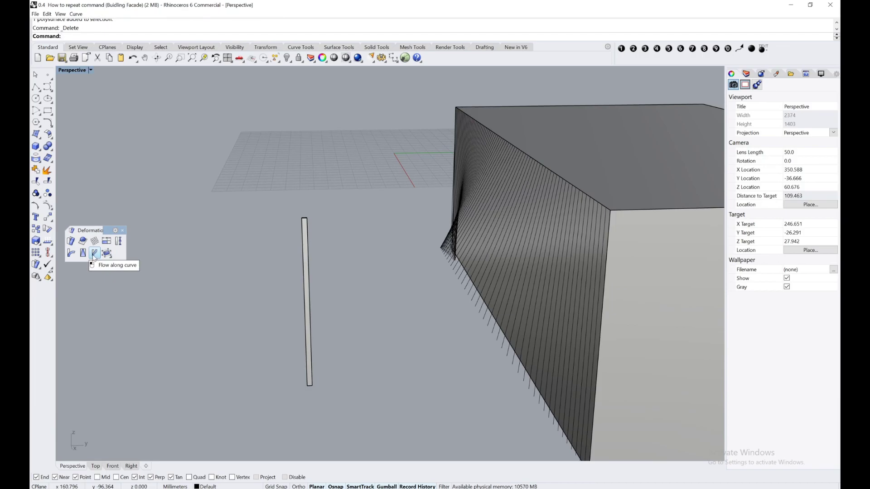
{"action": "left_click", "coordinate": [94, 254]}
{"action": "scroll", "coordinate": [234, 255], "scroll_direction": "up", "scroll_amount": 5}
{"action": "scroll", "coordinate": [479, 255], "scroll_direction": "up", "scroll_amount": 5}
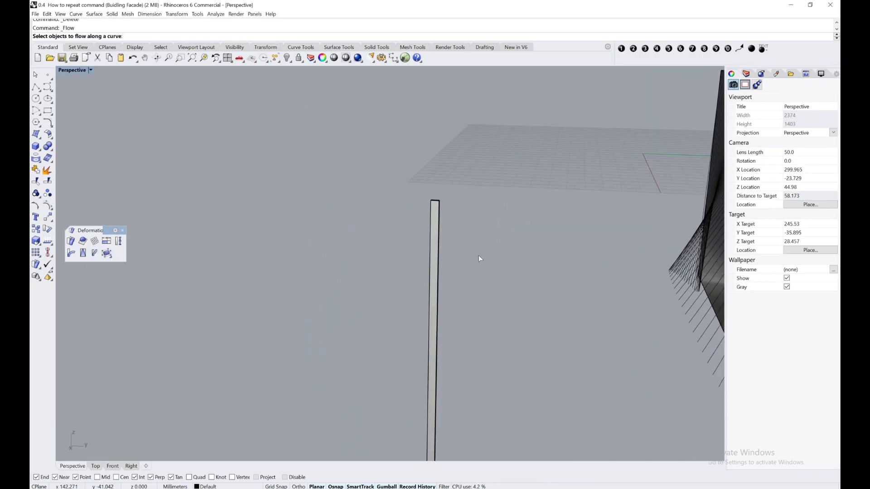
{"action": "left_click", "coordinate": [413, 209]}
{"action": "scroll", "coordinate": [449, 208], "scroll_direction": "up", "scroll_amount": 6}
{"action": "right_click_drag", "start_coordinate": [471, 238], "coordinate": [457, 238]}
{"action": "right_click_drag", "start_coordinate": [581, 236], "coordinate": [103, 185], "text": "shift"}
{"action": "scroll", "coordinate": [402, 161], "scroll_direction": "up", "scroll_amount": 10}
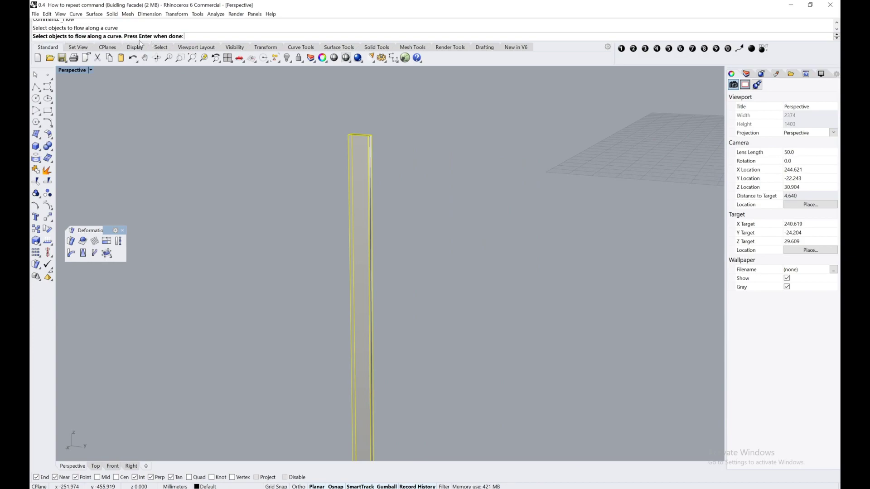
{"action": "key", "text": "Return"}
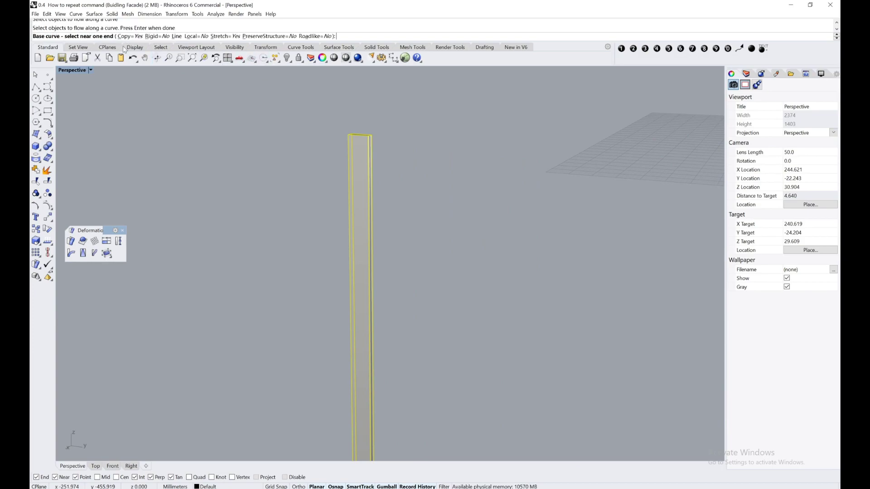
{"action": "left_click", "coordinate": [368, 137]}
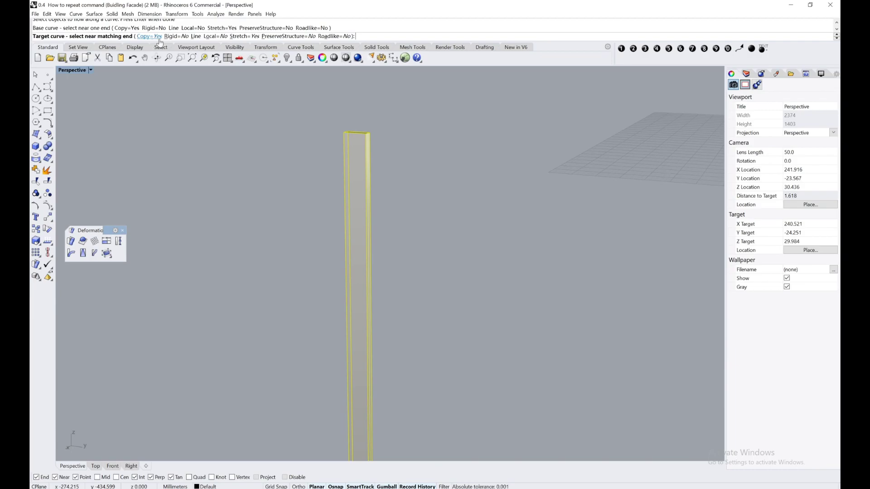
Flow a copy of the fin onto the facade guide line nearest the building corner, matching its upper end
{"action": "scroll", "coordinate": [271, 51], "scroll_direction": "down", "scroll_amount": 2}
{"action": "scroll", "coordinate": [350, 110], "scroll_direction": "down", "scroll_amount": 20}
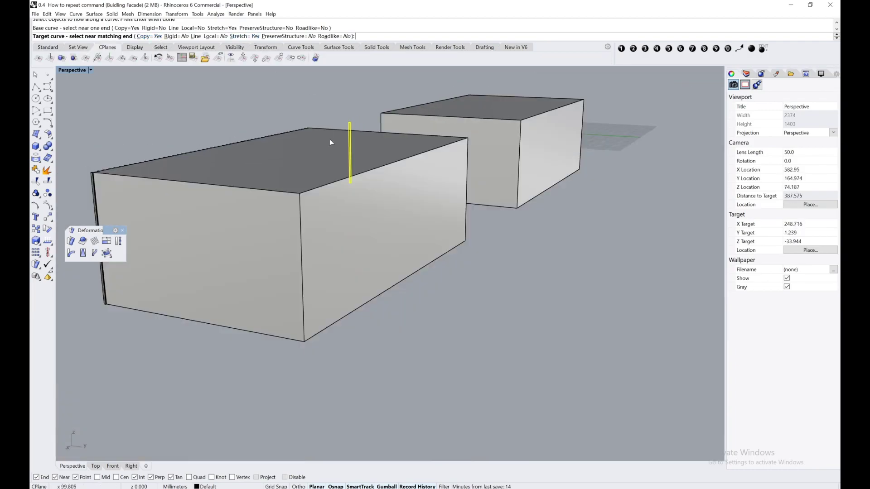
{"action": "right_click_drag", "start_coordinate": [330, 142], "coordinate": [389, 121]}
{"action": "scroll", "coordinate": [399, 116], "scroll_direction": "up", "scroll_amount": 15}
{"action": "scroll", "coordinate": [406, 125], "scroll_direction": "up", "scroll_amount": 5}
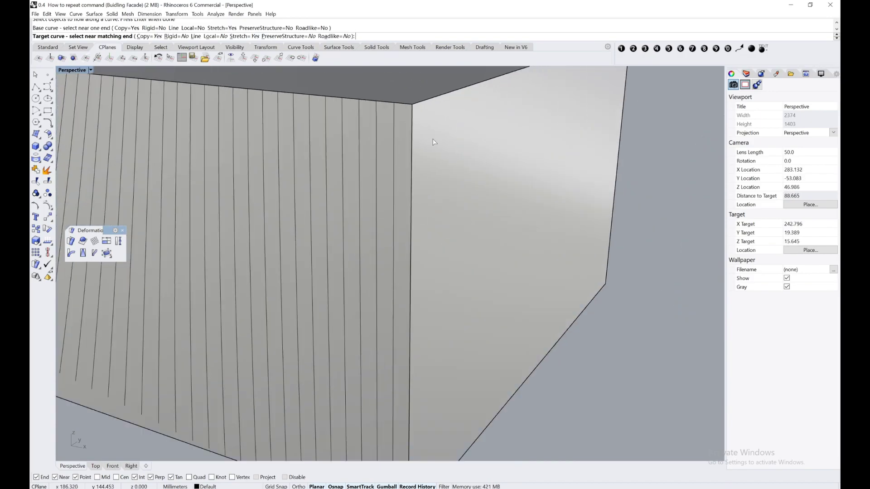
{"action": "left_click", "coordinate": [394, 109]}
{"action": "scroll", "coordinate": [398, 114], "scroll_direction": "down", "scroll_amount": 14}
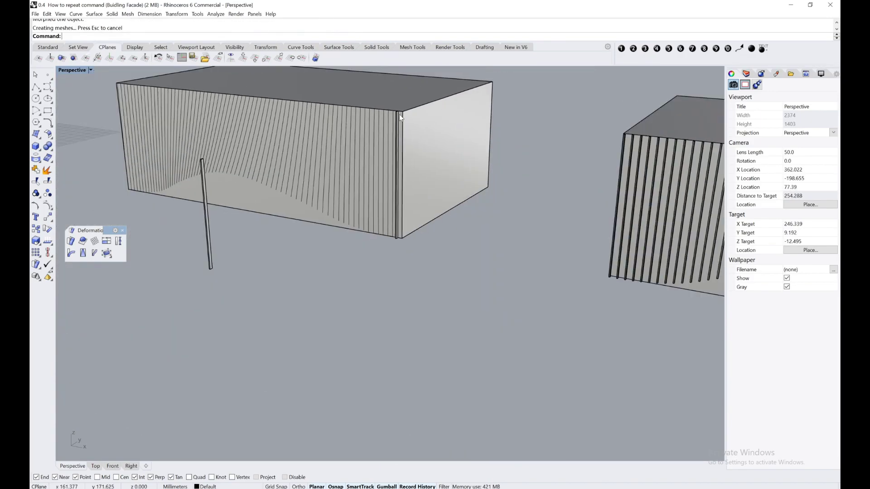
Run Flow along Curve again on the freestanding fin, with its vertical edge near the top as base curve
{"action": "scroll", "coordinate": [432, 181], "scroll_direction": "up", "scroll_amount": 6}
{"action": "right_click_drag", "start_coordinate": [455, 178], "coordinate": [425, 183]}
{"action": "right_click_drag", "start_coordinate": [399, 221], "coordinate": [428, 217], "text": "shift"}
{"action": "scroll", "coordinate": [427, 217], "scroll_direction": "up", "scroll_amount": 2}
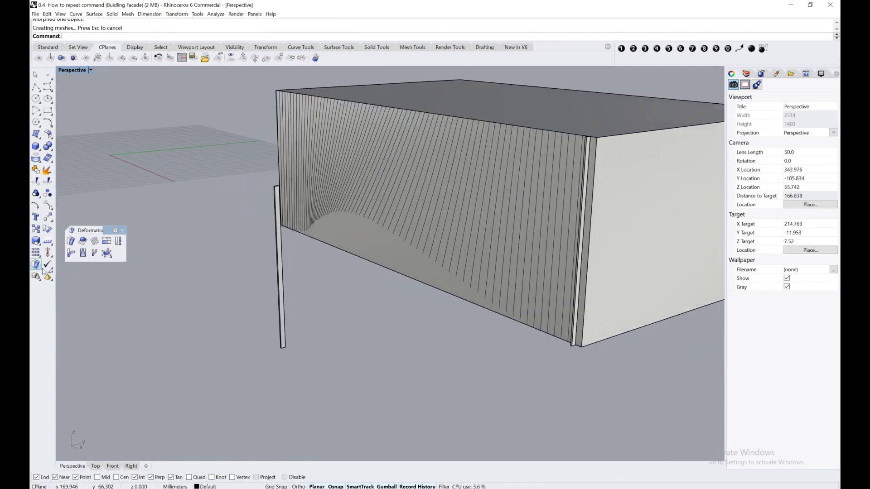
{"action": "left_click", "coordinate": [97, 256]}
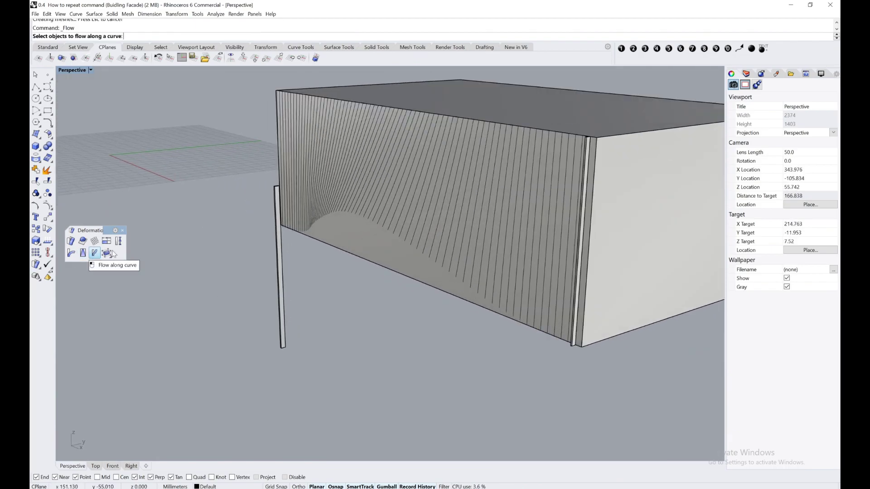
{"action": "scroll", "coordinate": [305, 238], "scroll_direction": "up", "scroll_amount": 4}
{"action": "right_click_drag", "start_coordinate": [305, 238], "coordinate": [250, 252]}
{"action": "scroll", "coordinate": [218, 133], "scroll_direction": "up", "scroll_amount": 4}
{"action": "left_click", "coordinate": [219, 138]}
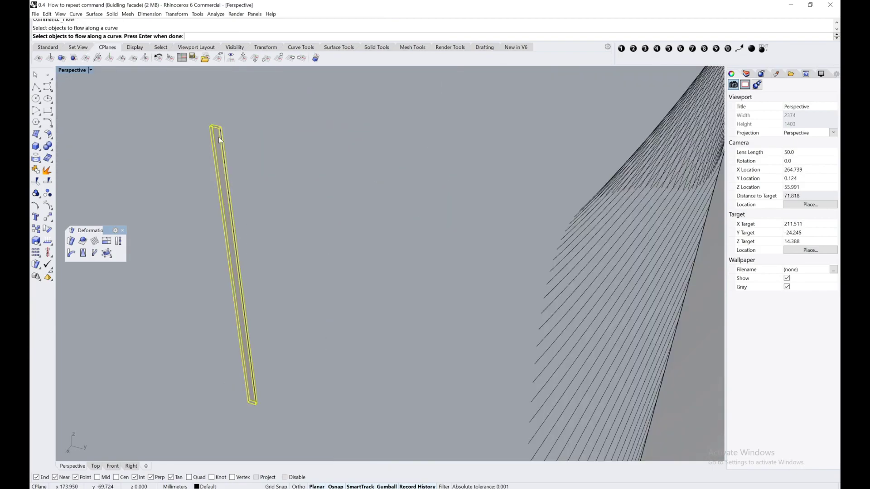
{"action": "scroll", "coordinate": [224, 130], "scroll_direction": "up", "scroll_amount": 4}
{"action": "key", "text": "Return"}
{"action": "left_click", "coordinate": [218, 129]}
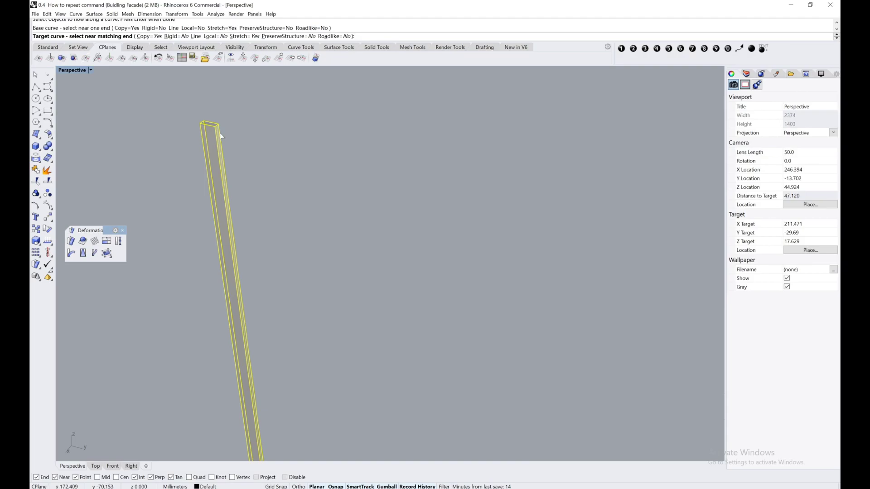
Flow a copy of the fin onto the second guide line from the building corner, matching its upper end
{"action": "scroll", "coordinate": [225, 127], "scroll_direction": "down", "scroll_amount": 12}
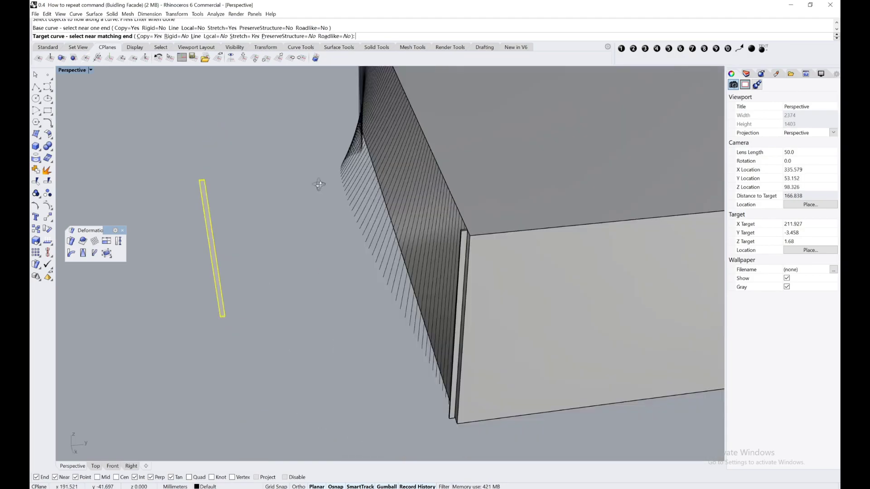
{"action": "right_click_drag", "start_coordinate": [319, 185], "coordinate": [543, 197]}
{"action": "scroll", "coordinate": [575, 136], "scroll_direction": "up", "scroll_amount": 4}
{"action": "left_click", "coordinate": [587, 142]}
{"action": "scroll", "coordinate": [540, 139], "scroll_direction": "down", "scroll_amount": 8}
{"action": "right_click_drag", "start_coordinate": [567, 191], "coordinate": [537, 183]}
{"action": "scroll", "coordinate": [411, 211], "scroll_direction": "up", "scroll_amount": 2}
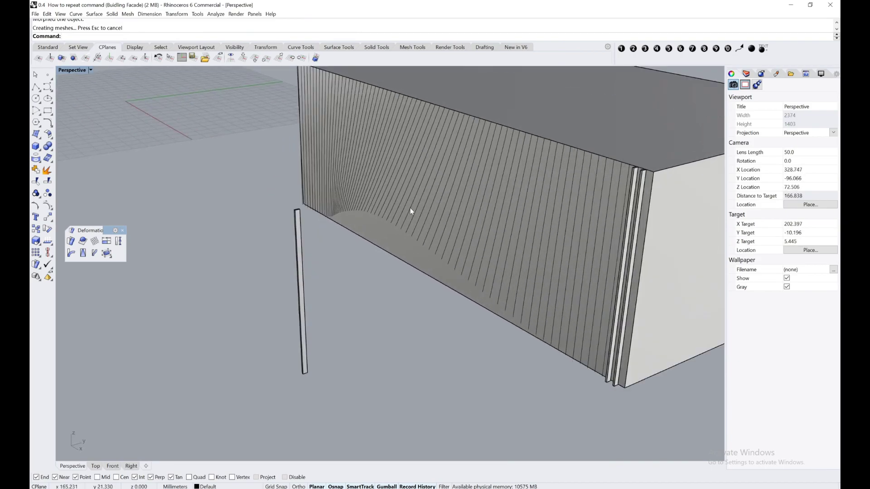
Close the floating Deformation toolset and locate Flow along Curve in its flyout
{"action": "right_click_drag", "start_coordinate": [420, 199], "coordinate": [324, 197]}
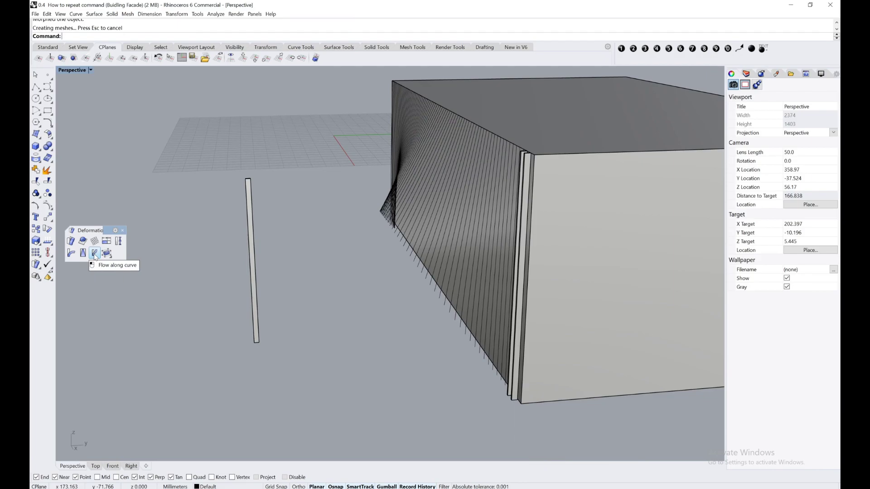
{"action": "left_click", "coordinate": [122, 231]}
{"action": "scroll", "coordinate": [80, 271], "scroll_direction": "up", "scroll_amount": 2}
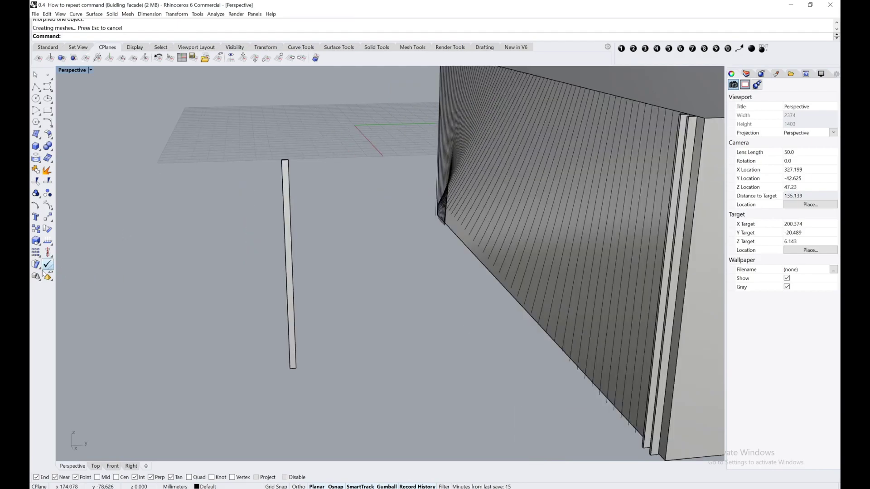
{"action": "left_click", "coordinate": [36, 265]}
{"action": "left_click_drag", "start_coordinate": [71, 259], "coordinate": [101, 253]}
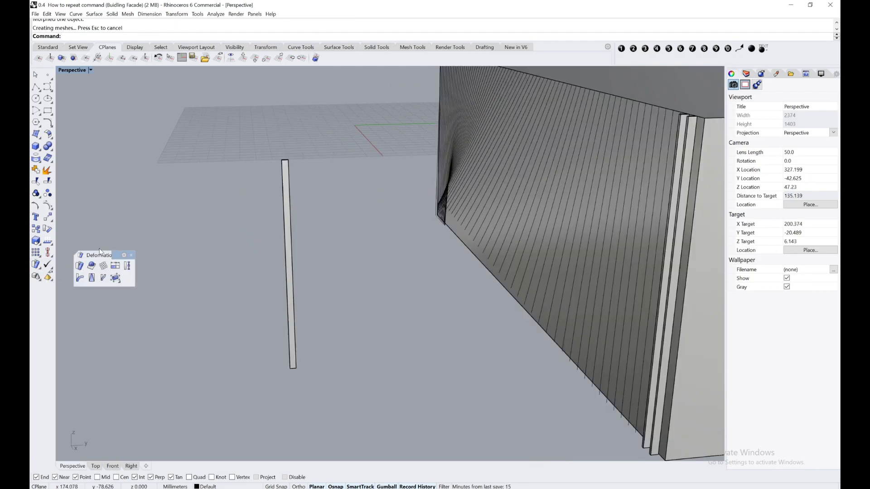
{"action": "left_click", "coordinate": [131, 254]}
{"action": "left_click", "coordinate": [39, 270]}
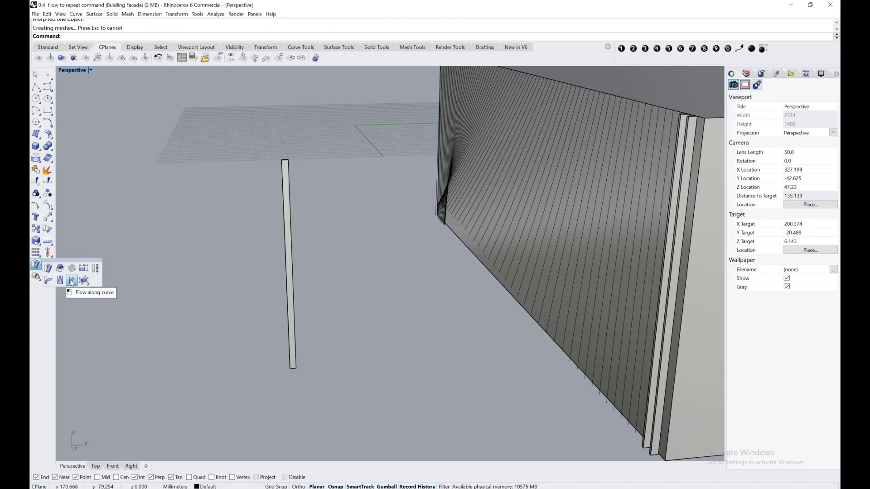
Repeat the last Flow command for the freestanding fin, picking its vertical edge near the top as base curve
{"action": "right_click_drag", "start_coordinate": [307, 250], "coordinate": [335, 275]}
{"action": "scroll", "coordinate": [357, 282], "scroll_direction": "up", "scroll_amount": 2}
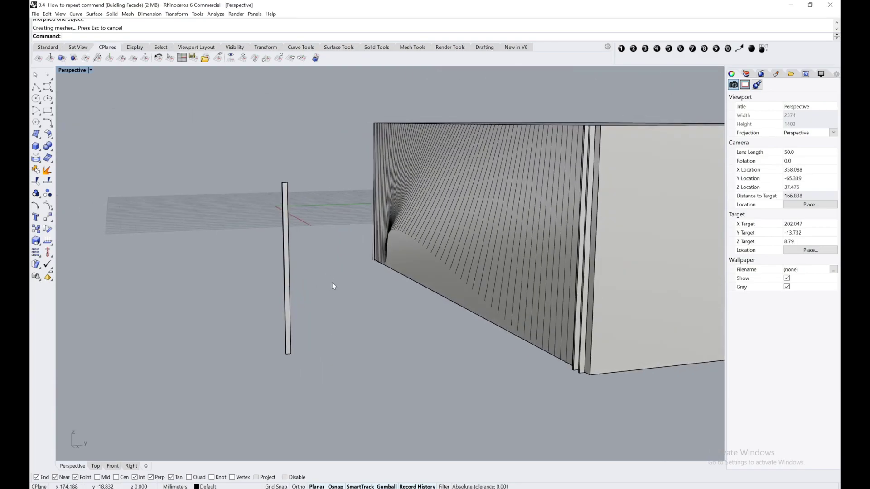
{"action": "right_click", "coordinate": [331, 292]}
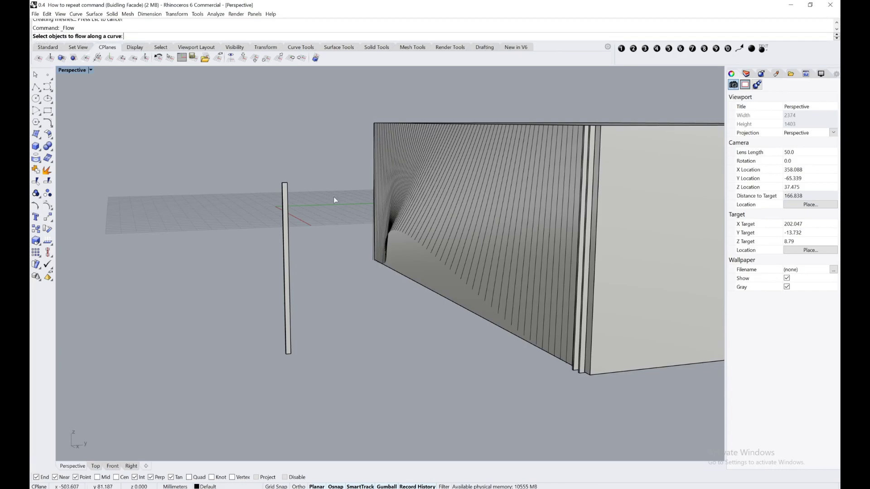
{"action": "right_click_drag", "start_coordinate": [334, 197], "coordinate": [374, 240]}
{"action": "scroll", "coordinate": [244, 207], "scroll_direction": "up", "scroll_amount": 6}
{"action": "left_click", "coordinate": [263, 207]}
{"action": "scroll", "coordinate": [295, 206], "scroll_direction": "up", "scroll_amount": 6}
{"action": "right_click_drag", "start_coordinate": [295, 205], "coordinate": [131, 176]}
{"action": "key", "text": "Return"}
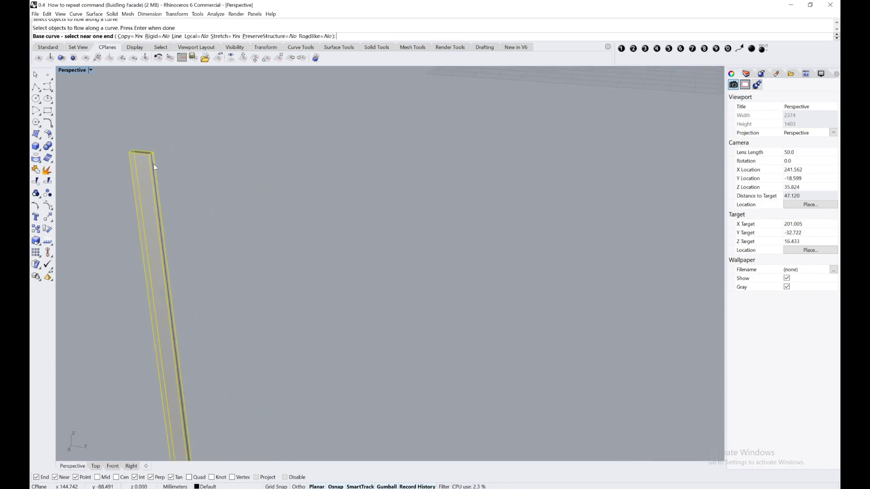
{"action": "left_click", "coordinate": [153, 163]}
Flow a copy of the fin onto the third guide line from the building corner, matching its upper end
{"action": "scroll", "coordinate": [153, 161], "scroll_direction": "down", "scroll_amount": 12}
{"action": "right_click_drag", "start_coordinate": [362, 240], "coordinate": [466, 250]}
{"action": "scroll", "coordinate": [700, 148], "scroll_direction": "up", "scroll_amount": 2}
{"action": "left_click", "coordinate": [694, 145]}
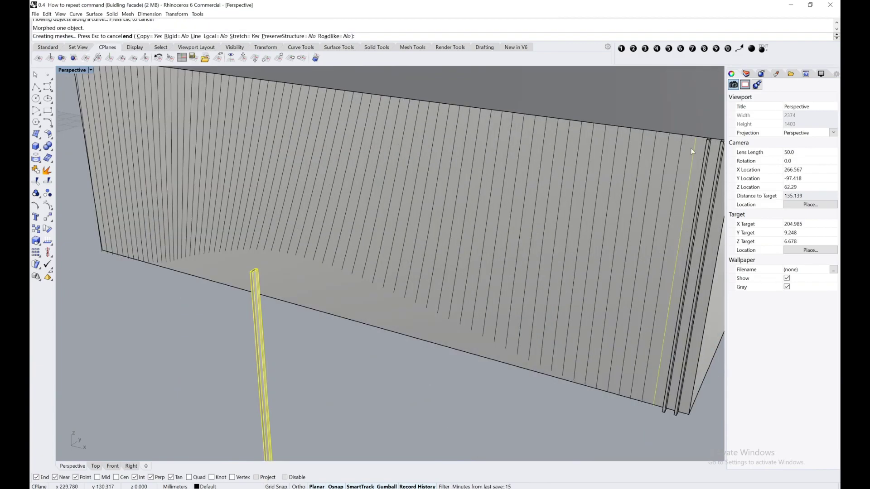
{"action": "scroll", "coordinate": [478, 168], "scroll_direction": "down", "scroll_amount": 4}
{"action": "right_click_drag", "start_coordinate": [477, 167], "coordinate": [455, 173]}
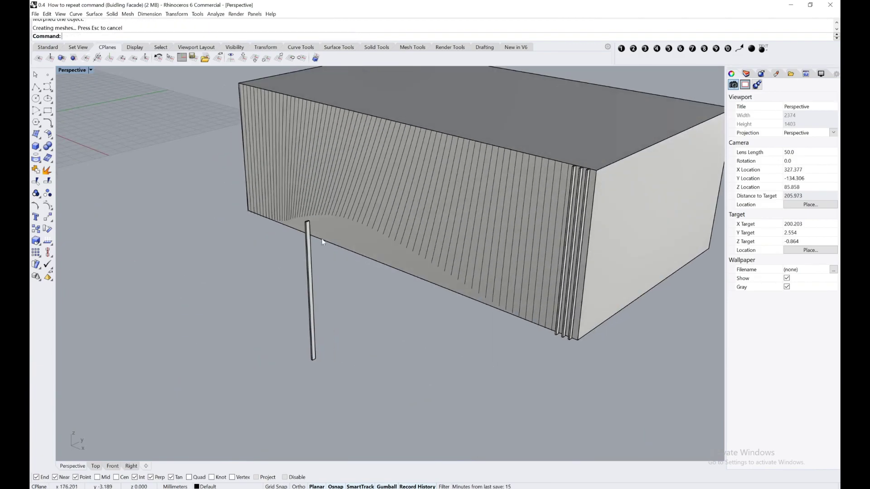
Repeat the Flow command for the freestanding fin, picking its vertical edge near the top as base curve
{"action": "right_click_drag", "start_coordinate": [322, 238], "coordinate": [302, 242]}
{"action": "scroll", "coordinate": [274, 255], "scroll_direction": "up", "scroll_amount": 4}
{"action": "right_click_drag", "start_coordinate": [277, 272], "coordinate": [263, 265]}
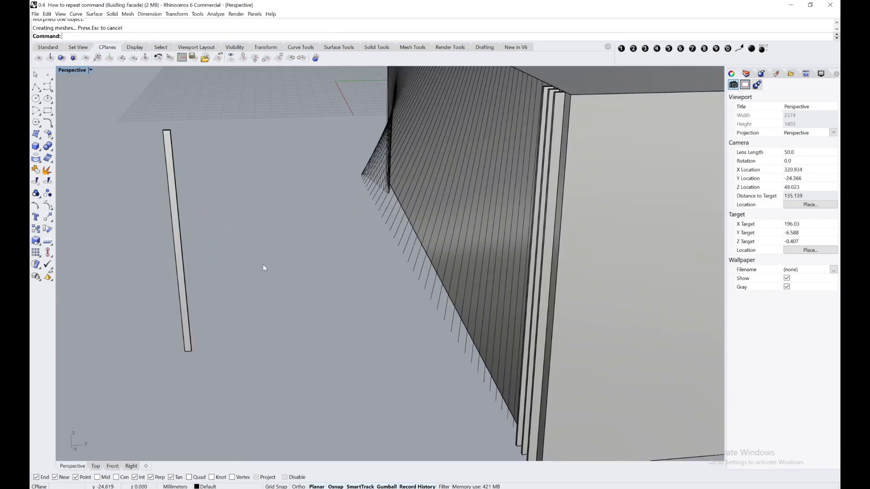
{"action": "right_click_drag", "start_coordinate": [197, 214], "coordinate": [251, 233]}
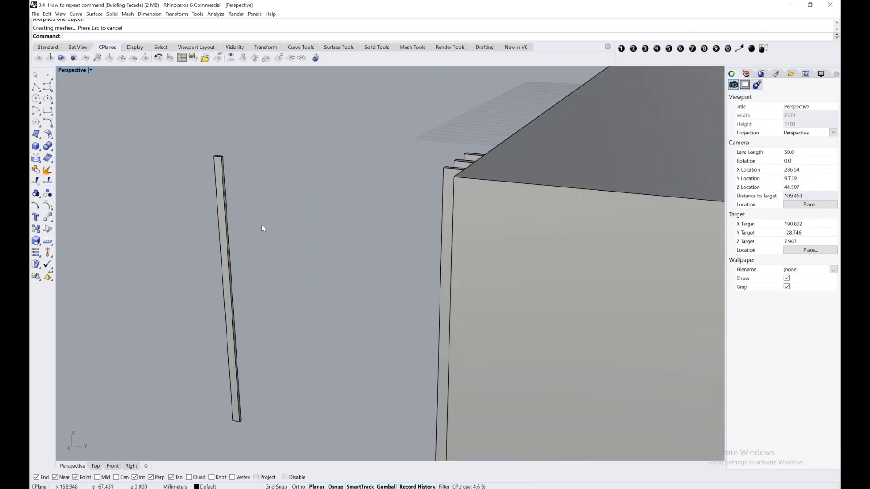
{"action": "key", "text": "Return"}
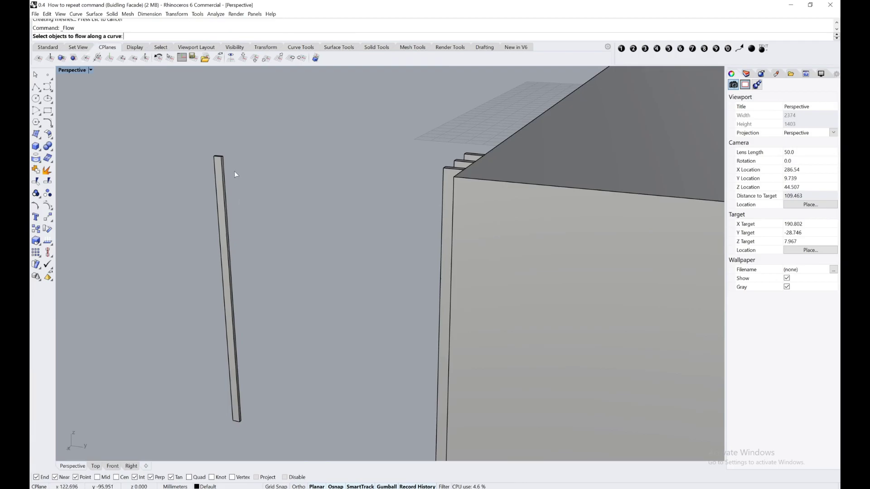
{"action": "scroll", "coordinate": [339, 239], "scroll_direction": "up", "scroll_amount": 4}
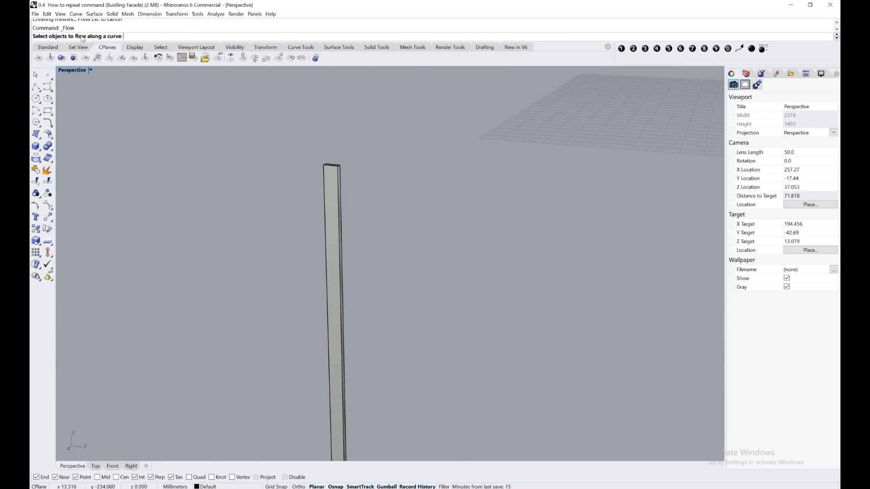
{"action": "scroll", "coordinate": [260, 181], "scroll_direction": "up", "scroll_amount": 2}
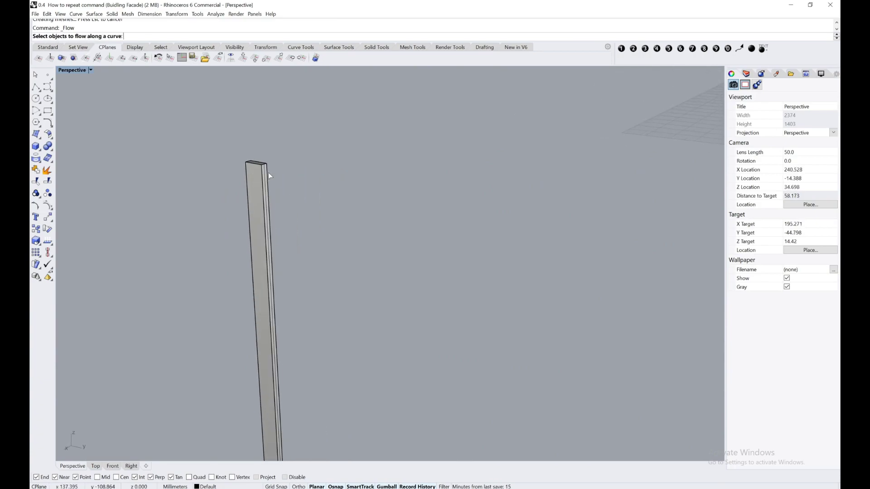
{"action": "left_click", "coordinate": [254, 171]}
{"action": "key", "text": "Return"}
{"action": "left_click", "coordinate": [266, 171]}
Flow a copy of the fin onto the fourth guide line from the building corner, matching its upper end
{"action": "scroll", "coordinate": [324, 184], "scroll_direction": "down", "scroll_amount": 10}
{"action": "right_click_drag", "start_coordinate": [588, 213], "coordinate": [533, 268]}
{"action": "scroll", "coordinate": [618, 173], "scroll_direction": "up", "scroll_amount": 3}
{"action": "left_click", "coordinate": [622, 153]}
{"action": "scroll", "coordinate": [341, 279], "scroll_direction": "down", "scroll_amount": 4}
{"action": "right_click_drag", "start_coordinate": [341, 280], "coordinate": [343, 311]}
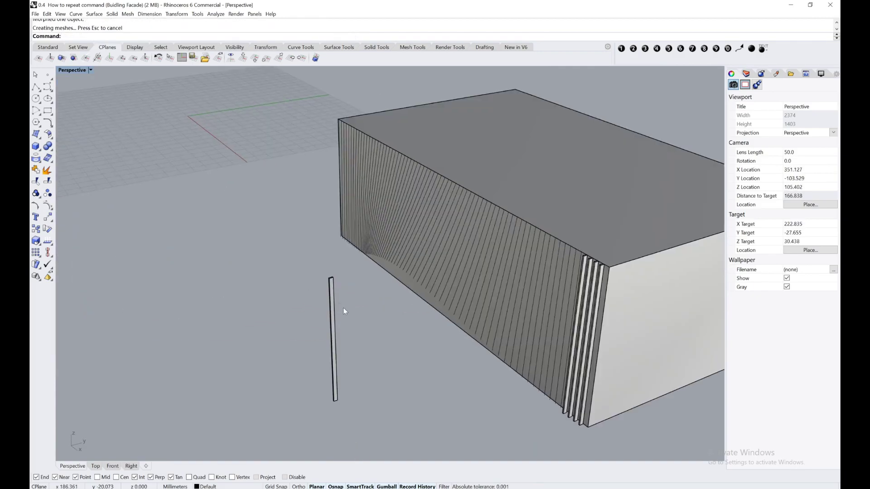
Run Flow again on the freestanding fin, using its vertical edge near the top as base curve
{"action": "right_click_drag", "start_coordinate": [416, 330], "coordinate": [417, 348]}
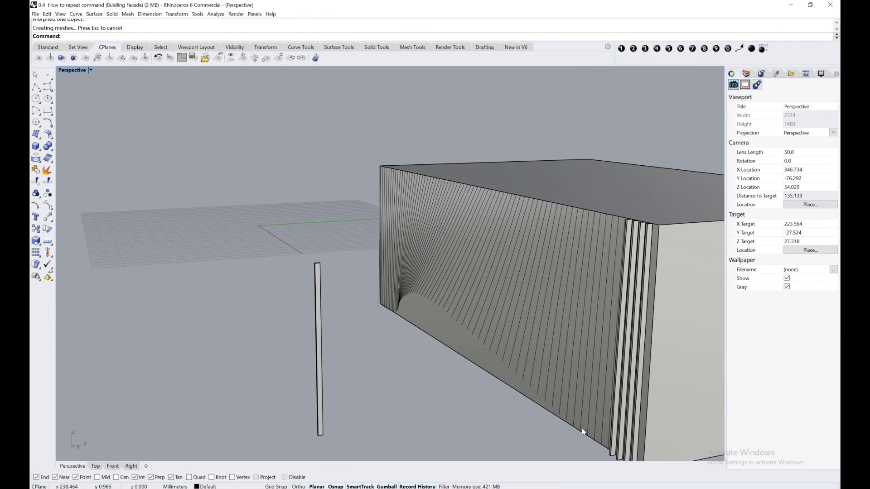
{"action": "right_click", "coordinate": [608, 320]}
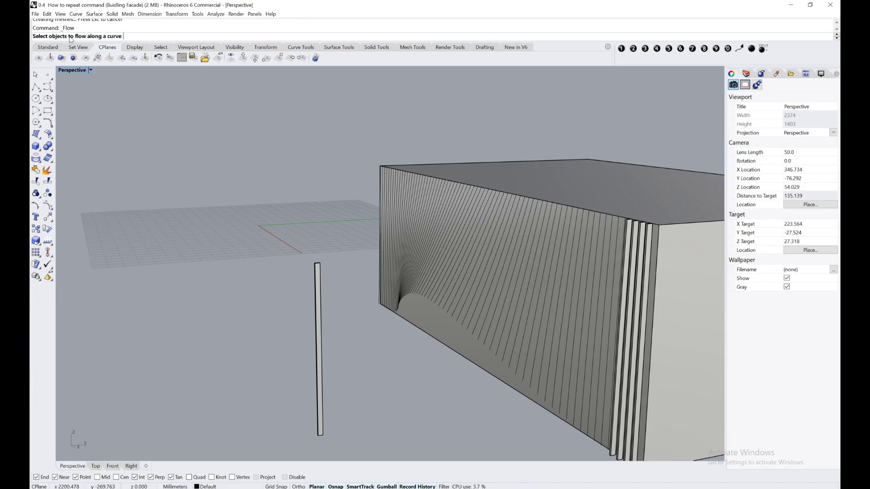
{"action": "scroll", "coordinate": [325, 292], "scroll_direction": "up", "scroll_amount": 4}
{"action": "left_click", "coordinate": [311, 275]}
{"action": "right_click_drag", "start_coordinate": [417, 251], "coordinate": [278, 277]}
{"action": "scroll", "coordinate": [415, 237], "scroll_direction": "up", "scroll_amount": 10}
{"action": "right_click", "coordinate": [390, 220]}
{"action": "left_click", "coordinate": [390, 220]}
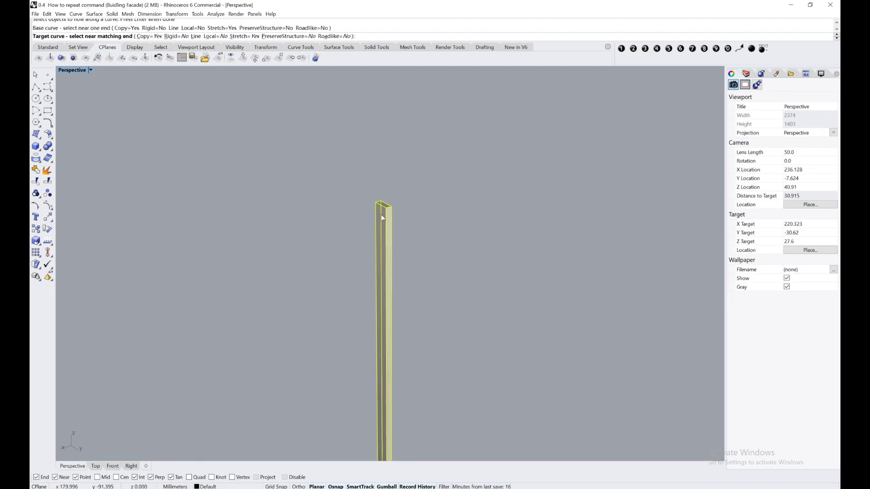
Flow a copy of the fin onto the fifth guide line from the building corner, matching its upper end
{"action": "scroll", "coordinate": [390, 220], "scroll_direction": "down", "scroll_amount": 7}
{"action": "right_click_drag", "start_coordinate": [312, 283], "coordinate": [436, 276]}
{"action": "scroll", "coordinate": [437, 275], "scroll_direction": "down", "scroll_amount": 7}
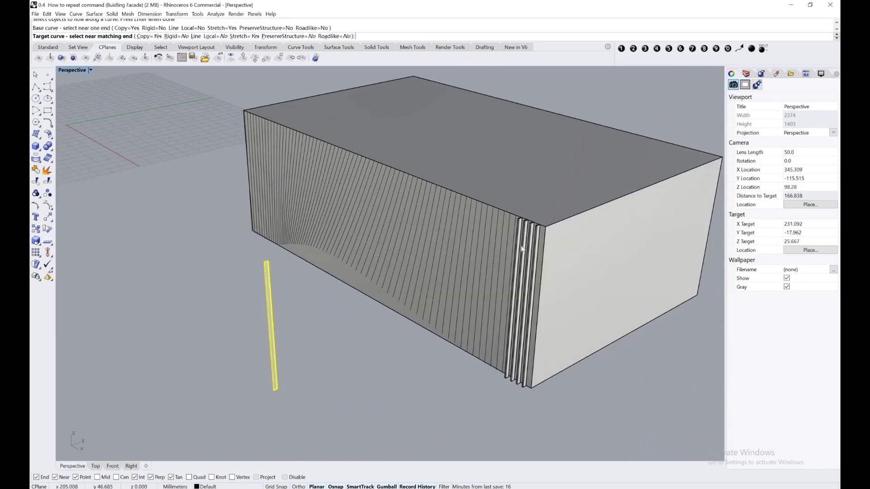
{"action": "scroll", "coordinate": [521, 245], "scroll_direction": "up", "scroll_amount": 7}
{"action": "left_click", "coordinate": [519, 197]}
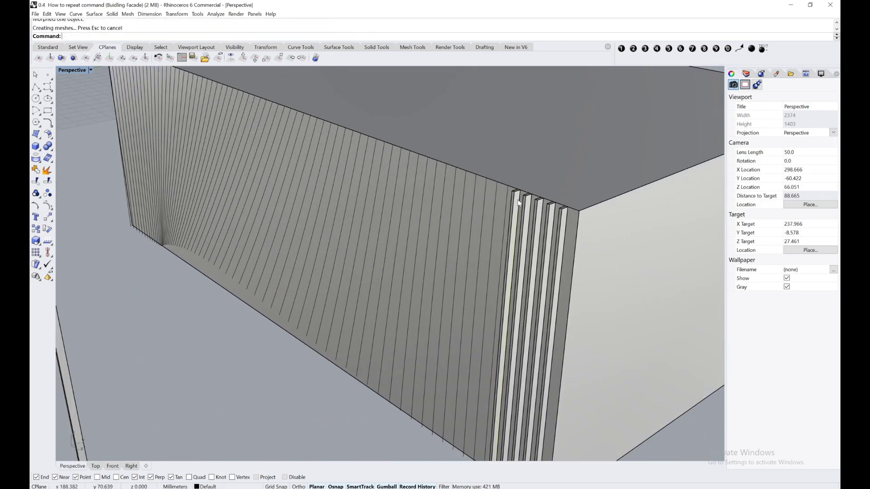
{"action": "scroll", "coordinate": [353, 248], "scroll_direction": "down", "scroll_amount": 4}
{"action": "right_click_drag", "start_coordinate": [354, 248], "coordinate": [407, 233], "text": "shift"}
{"action": "scroll", "coordinate": [390, 235], "scroll_direction": "up", "scroll_amount": 5}
{"action": "right_click", "coordinate": [396, 228]}
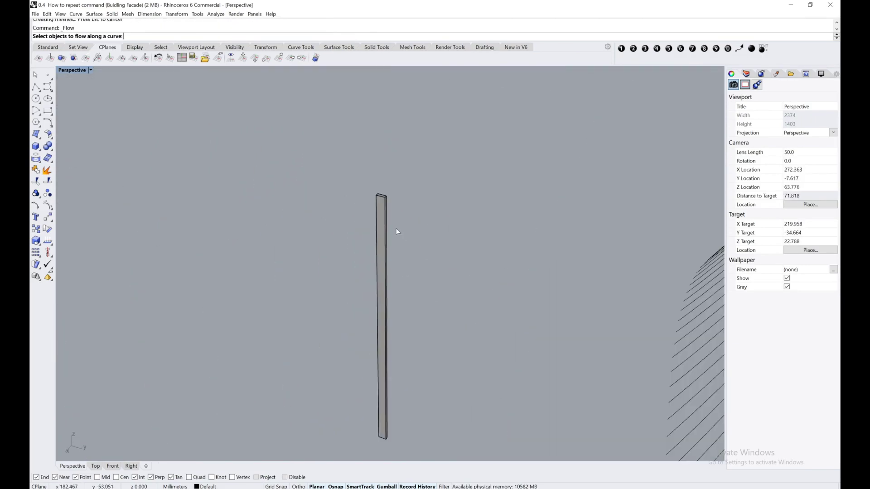
{"action": "left_click", "coordinate": [382, 199]}
{"action": "scroll", "coordinate": [385, 199], "scroll_direction": "up", "scroll_amount": 5}
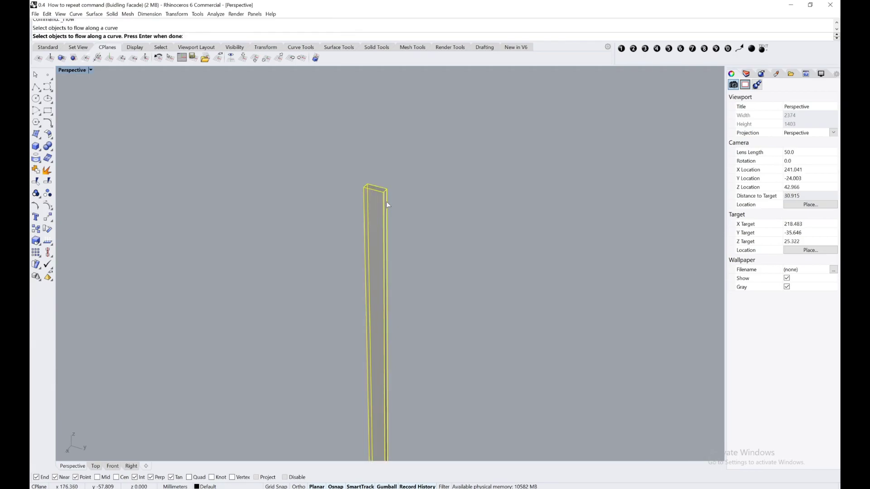
{"action": "scroll", "coordinate": [394, 196], "scroll_direction": "down", "scroll_amount": 10}
{"action": "right_click_drag", "start_coordinate": [395, 252], "coordinate": [465, 231]}
{"action": "scroll", "coordinate": [512, 236], "scroll_direction": "up", "scroll_amount": 6}
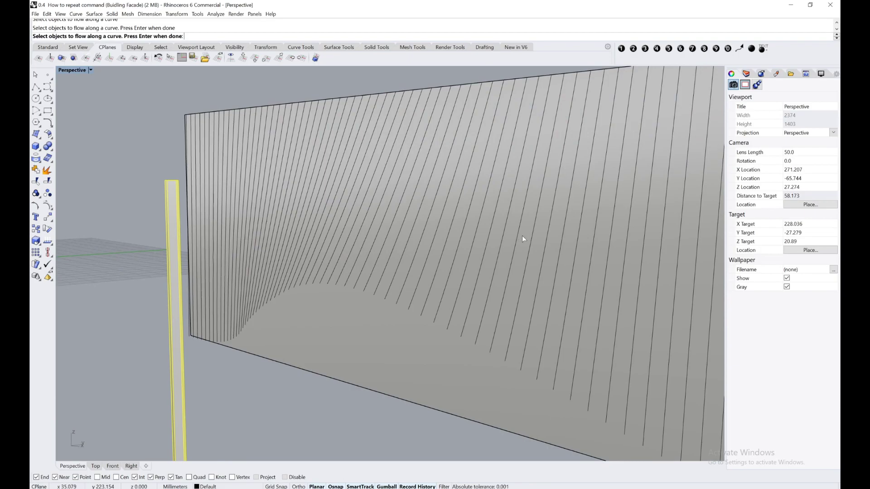
{"action": "scroll", "coordinate": [521, 237], "scroll_direction": "down", "scroll_amount": 4}
{"action": "right_click_drag", "start_coordinate": [344, 262], "coordinate": [312, 282]}
{"action": "key", "text": "Escape"}
Flow a copy of the freestanding fin onto a slanted guide line mid-facade, picking the upper ends of base edge and target line
{"action": "scroll", "coordinate": [320, 246], "scroll_direction": "up", "scroll_amount": 4}
{"action": "key", "text": "Return"}
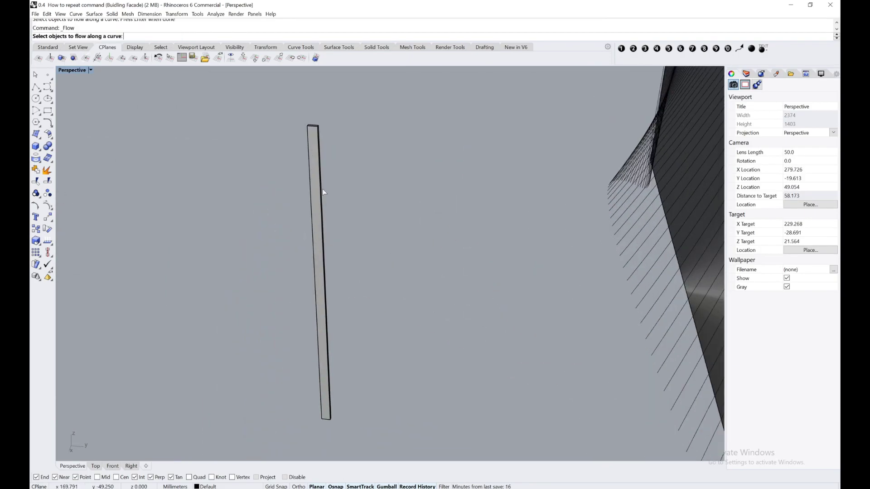
{"action": "scroll", "coordinate": [322, 188], "scroll_direction": "up", "scroll_amount": 3}
{"action": "left_click", "coordinate": [312, 155]}
{"action": "key", "text": "Return"}
{"action": "right_click_drag", "start_coordinate": [326, 148], "coordinate": [454, 181]}
{"action": "left_click", "coordinate": [403, 105]}
{"action": "scroll", "coordinate": [409, 122], "scroll_direction": "down", "scroll_amount": 8}
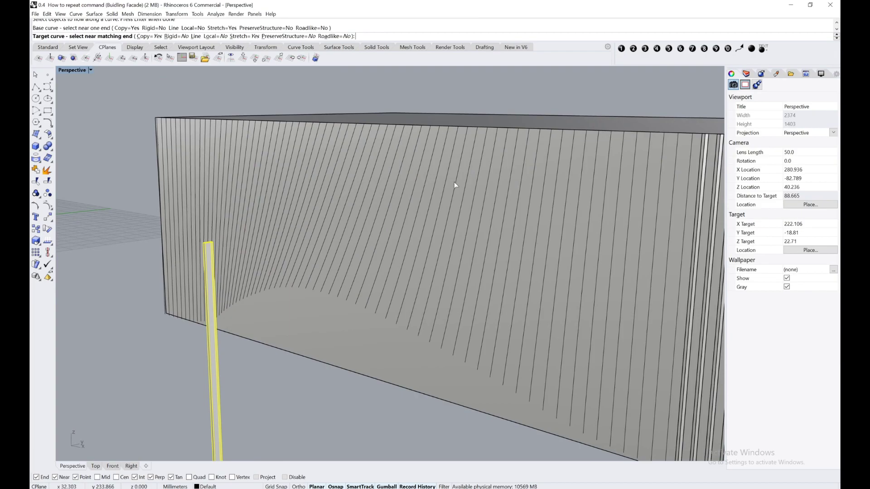
{"action": "left_click", "coordinate": [456, 182]}
Repeat the Flow command for the freestanding fin, this time picking its vertical edge near the bottom as base curve
{"action": "scroll", "coordinate": [463, 225], "scroll_direction": "down", "scroll_amount": 5}
{"action": "right_click_drag", "start_coordinate": [478, 243], "coordinate": [444, 249]}
{"action": "scroll", "coordinate": [317, 253], "scroll_direction": "up", "scroll_amount": 5}
{"action": "scroll", "coordinate": [318, 252], "scroll_direction": "up", "scroll_amount": 2}
{"action": "right_click_drag", "start_coordinate": [317, 252], "coordinate": [336, 247]}
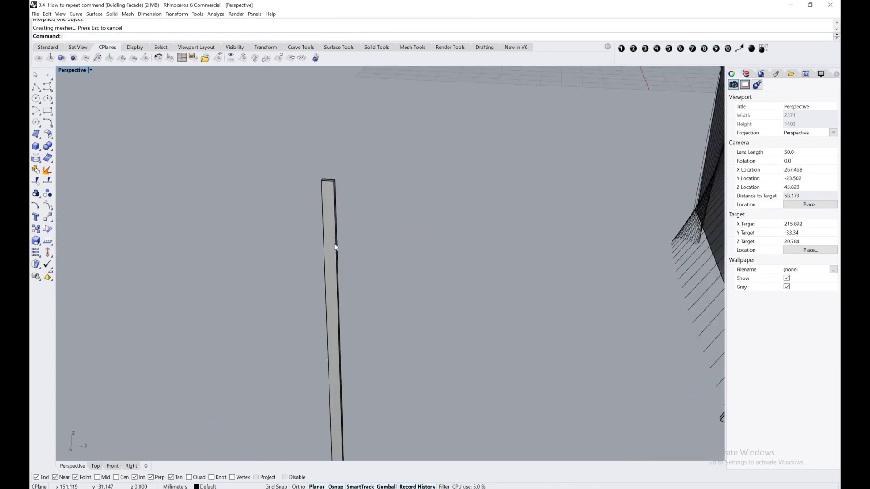
{"action": "right_click", "coordinate": [343, 218]}
{"action": "right_click_drag", "start_coordinate": [368, 217], "coordinate": [326, 220]}
{"action": "scroll", "coordinate": [355, 174], "scroll_direction": "up", "scroll_amount": 3}
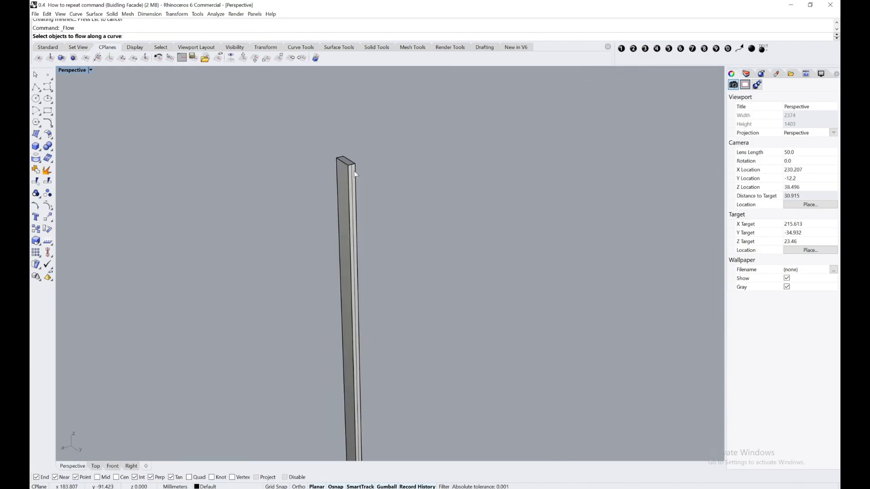
{"action": "left_click", "coordinate": [343, 166]}
{"action": "right_click", "coordinate": [352, 176]}
{"action": "scroll", "coordinate": [352, 175], "scroll_direction": "down", "scroll_amount": 8}
{"action": "right_click_drag", "start_coordinate": [377, 255], "coordinate": [401, 288]}
{"action": "scroll", "coordinate": [342, 450], "scroll_direction": "up", "scroll_amount": 4}
{"action": "right_click_drag", "start_coordinate": [342, 450], "coordinate": [443, 303]}
{"action": "scroll", "coordinate": [444, 303], "scroll_direction": "up", "scroll_amount": 4}
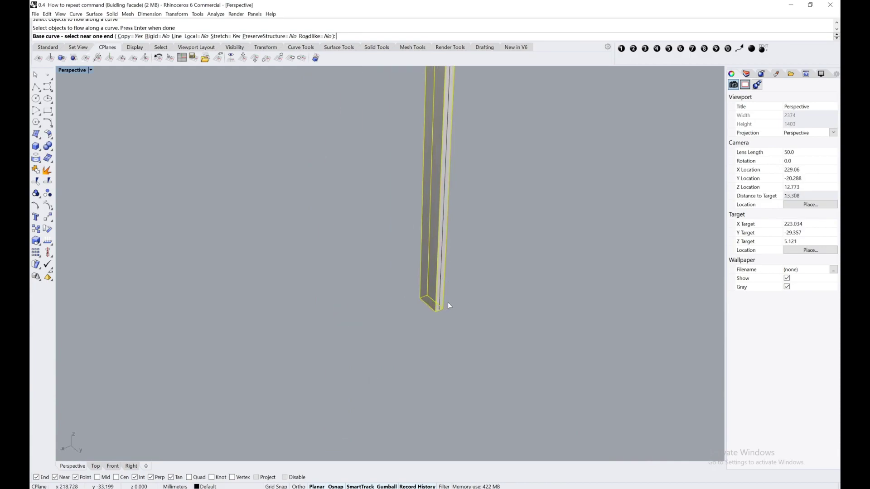
{"action": "left_click", "coordinate": [444, 307]}
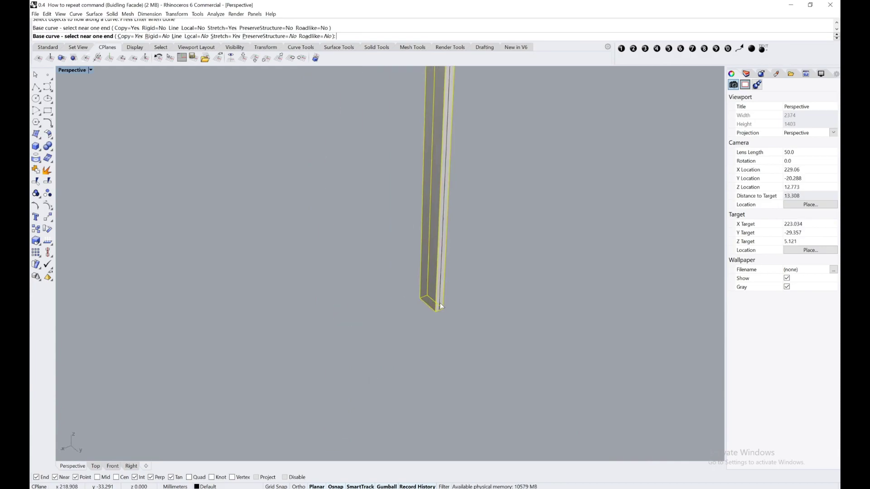
Flow a copy of the fin onto a guide line close to the slanted fin, picking the target near its upper end
{"action": "scroll", "coordinate": [451, 305], "scroll_direction": "down", "scroll_amount": 10}
{"action": "right_click_drag", "start_coordinate": [455, 298], "coordinate": [543, 286], "text": "shift"}
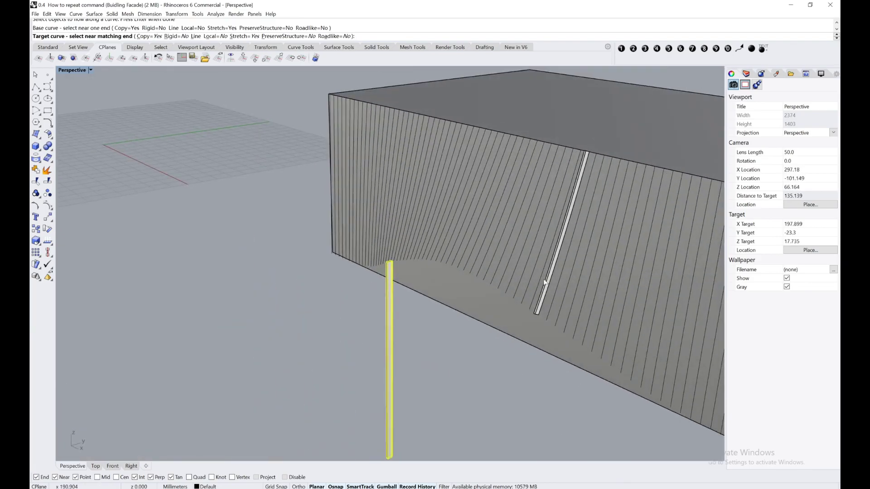
{"action": "left_click", "coordinate": [569, 137]}
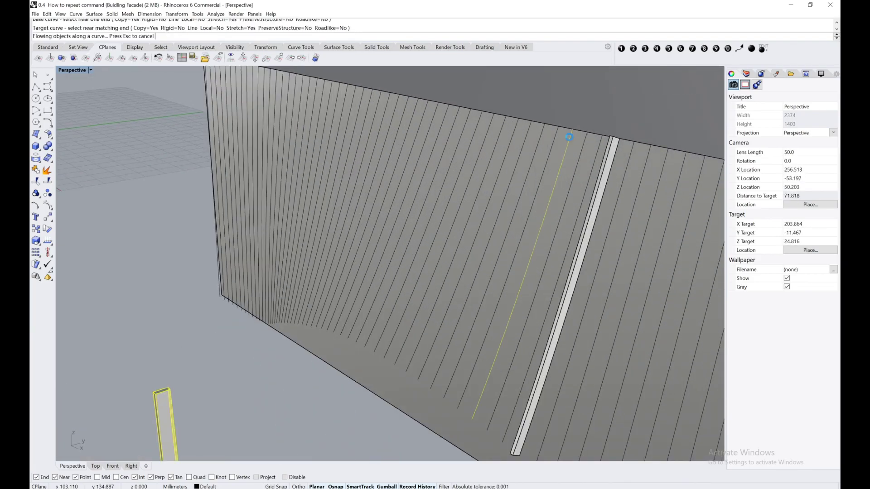
Inspect the lower ends of the two slanted fins and delete the one farther from the corner fins
{"action": "right_click_drag", "start_coordinate": [570, 141], "coordinate": [579, 238]}
{"action": "scroll", "coordinate": [466, 371], "scroll_direction": "up", "scroll_amount": 4}
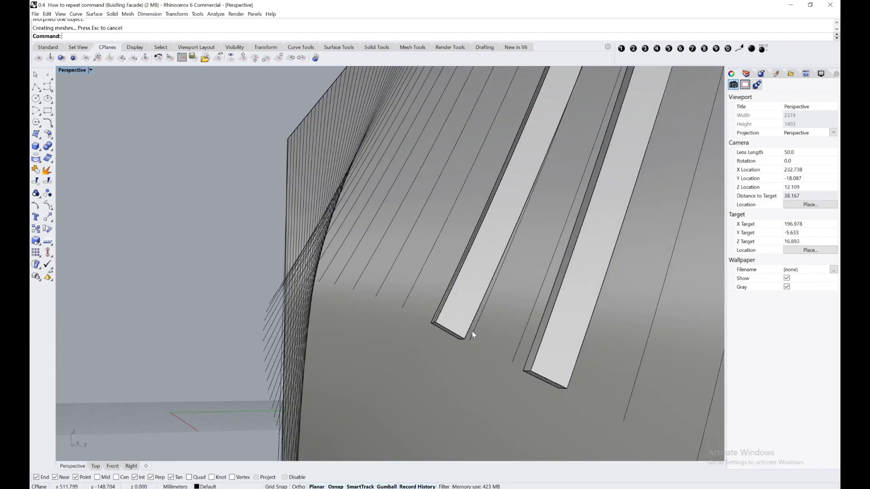
{"action": "scroll", "coordinate": [468, 318], "scroll_direction": "down", "scroll_amount": 3}
{"action": "right_click_drag", "start_coordinate": [415, 322], "coordinate": [561, 216]}
{"action": "scroll", "coordinate": [524, 261], "scroll_direction": "down", "scroll_amount": 8}
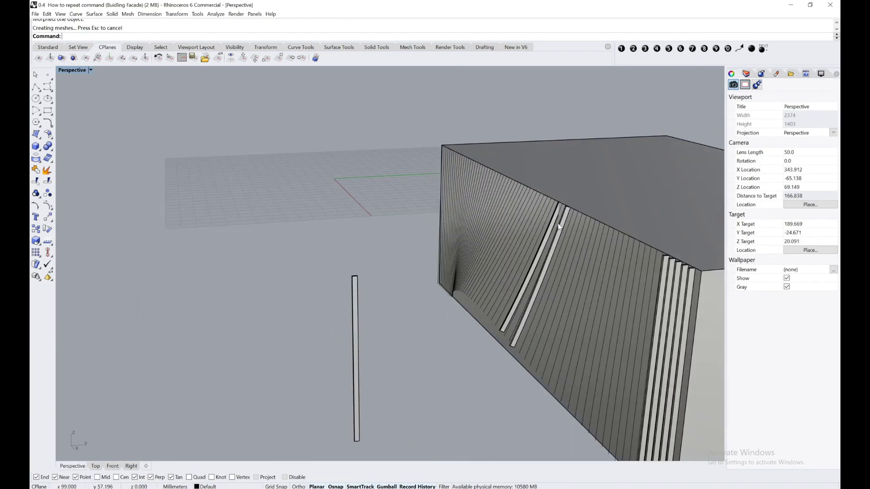
{"action": "scroll", "coordinate": [560, 220], "scroll_direction": "up", "scroll_amount": 6}
{"action": "left_click", "coordinate": [575, 199]}
{"action": "scroll", "coordinate": [436, 333], "scroll_direction": "down", "scroll_amount": 3}
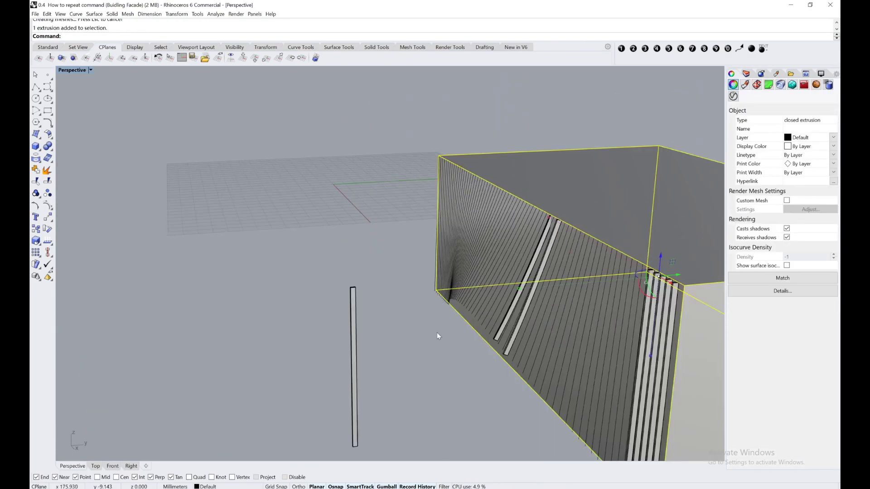
{"action": "key", "text": "Escape"}
{"action": "scroll", "coordinate": [485, 336], "scroll_direction": "up", "scroll_amount": 3}
{"action": "left_click", "coordinate": [502, 341]}
{"action": "key", "text": "Delete"}
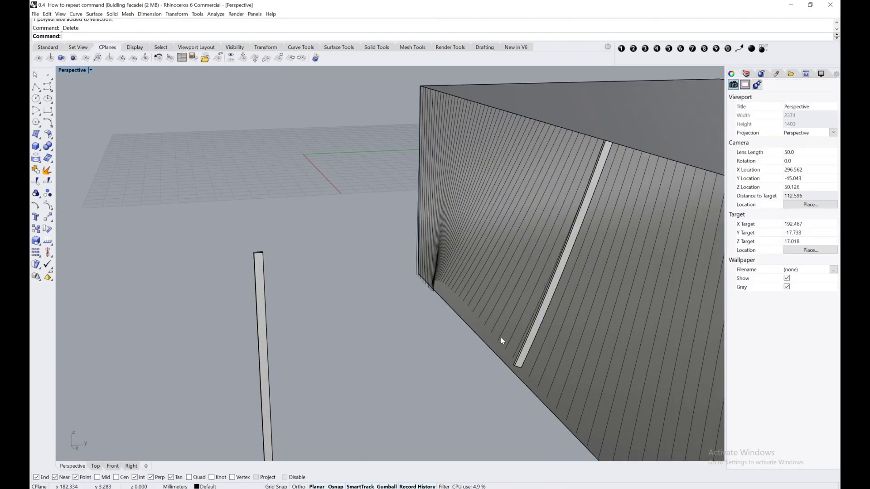
Repeat the Flow command for the freestanding fin, picking its vertical edge near the lower end as base curve
{"action": "right_click_drag", "start_coordinate": [463, 320], "coordinate": [479, 230]}
{"action": "scroll", "coordinate": [266, 215], "scroll_direction": "up", "scroll_amount": 2}
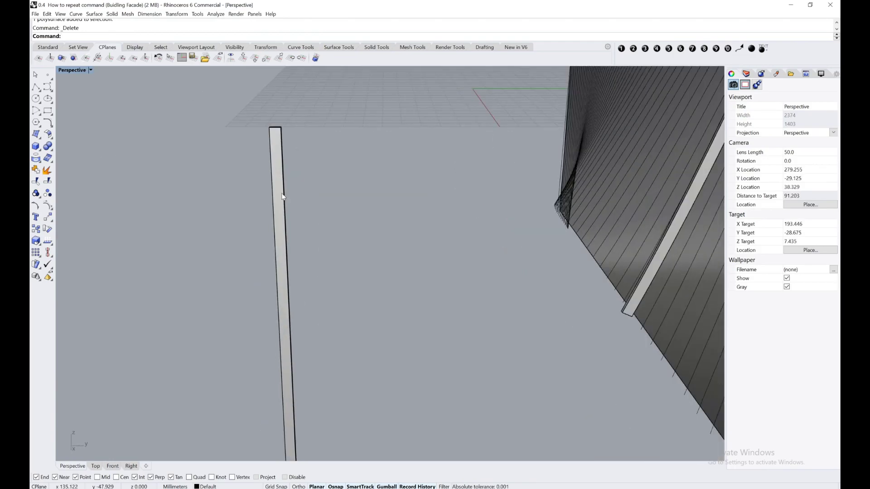
{"action": "right_click", "coordinate": [285, 195]}
{"action": "left_click", "coordinate": [284, 195]}
{"action": "scroll", "coordinate": [285, 194], "scroll_direction": "down", "scroll_amount": 4}
{"action": "right_click_drag", "start_coordinate": [419, 240], "coordinate": [352, 290]}
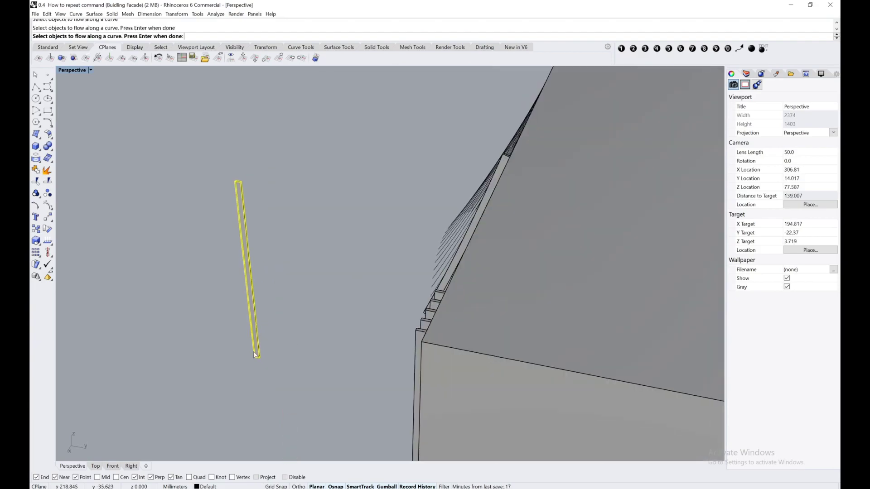
{"action": "right_click", "coordinate": [273, 351]}
{"action": "scroll", "coordinate": [273, 351], "scroll_direction": "up", "scroll_amount": 5}
{"action": "left_click", "coordinate": [261, 352]}
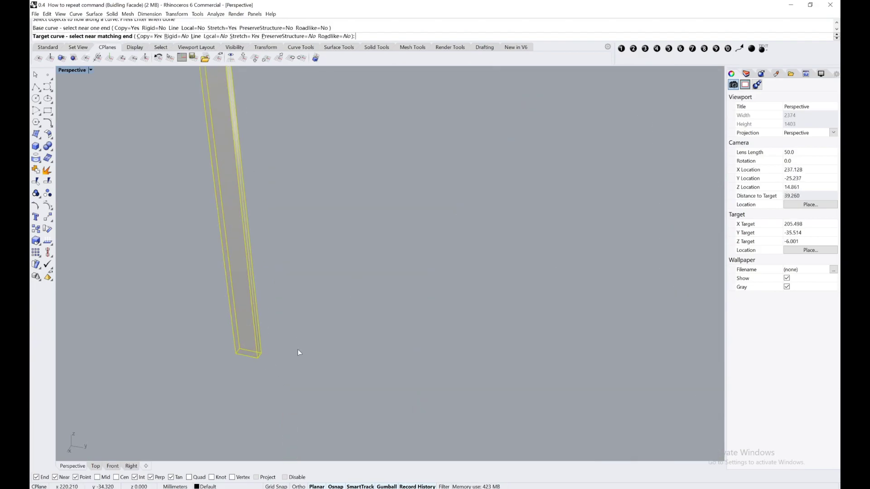
Flow a copy of the fin onto a guide line a few positions beyond the slanted fin, matching its lower end
{"action": "scroll", "coordinate": [360, 326], "scroll_direction": "down", "scroll_amount": 16}
{"action": "right_click_drag", "start_coordinate": [363, 327], "coordinate": [469, 252]}
{"action": "scroll", "coordinate": [492, 206], "scroll_direction": "up", "scroll_amount": 8}
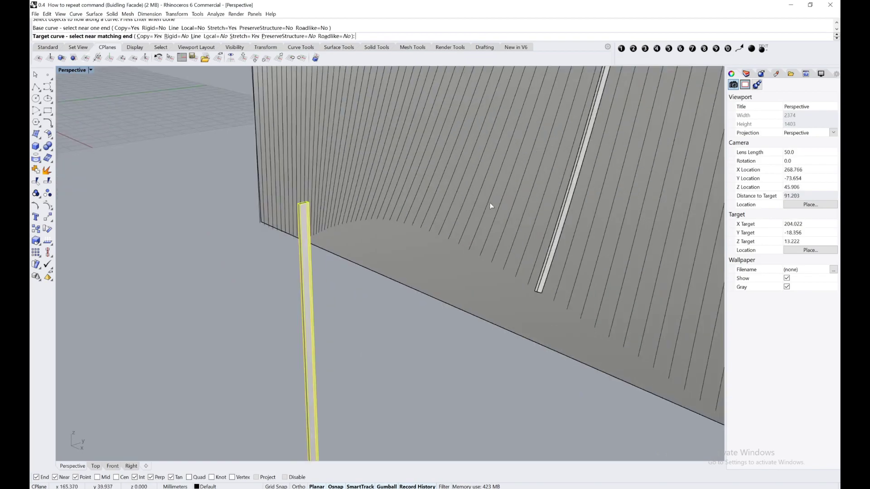
{"action": "scroll", "coordinate": [344, 416], "scroll_direction": "down", "scroll_amount": 6}
{"action": "scroll", "coordinate": [335, 407], "scroll_direction": "up", "scroll_amount": 6}
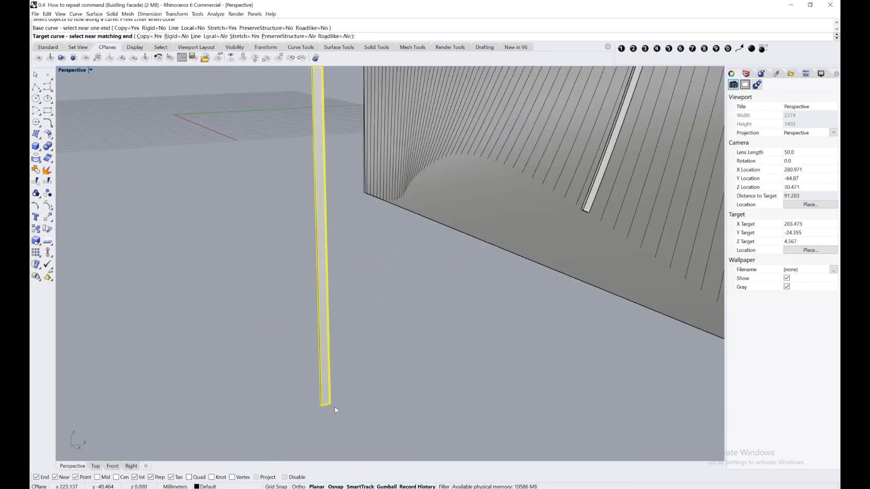
{"action": "scroll", "coordinate": [345, 393], "scroll_direction": "down", "scroll_amount": 5}
{"action": "scroll", "coordinate": [457, 272], "scroll_direction": "up", "scroll_amount": 7}
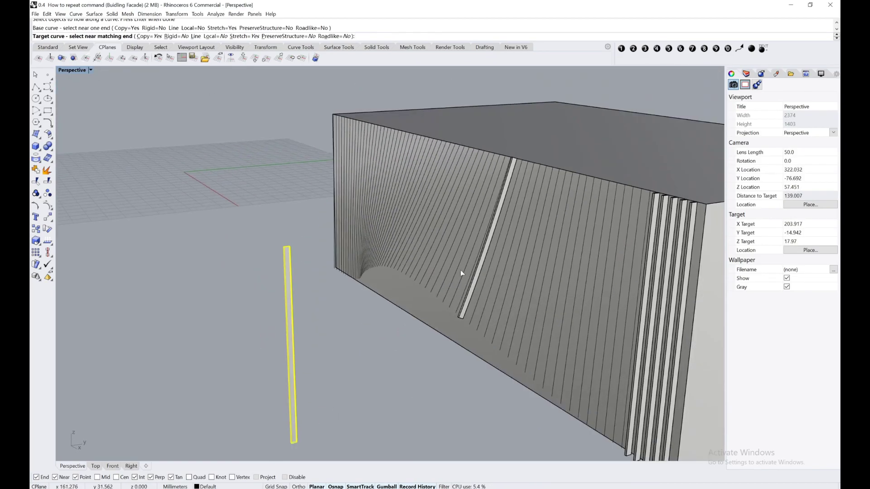
{"action": "scroll", "coordinate": [447, 284], "scroll_direction": "up", "scroll_amount": 2}
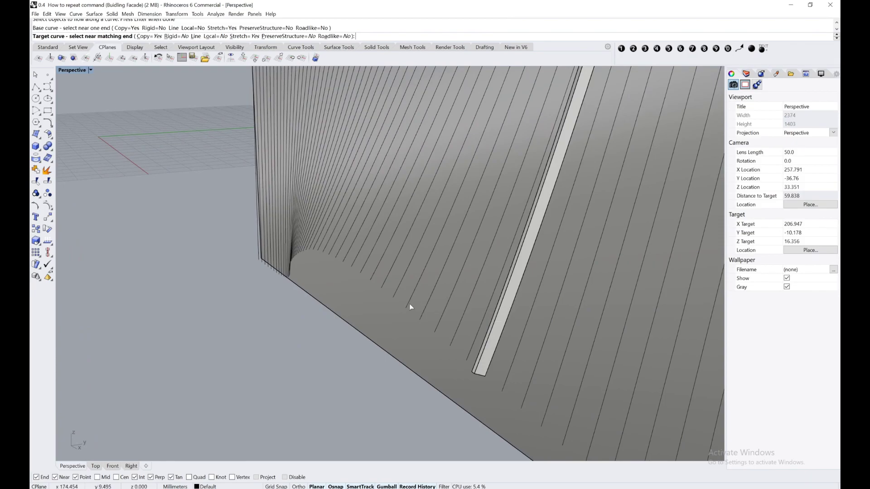
{"action": "left_click", "coordinate": [408, 303]}
Examine how the two slanted fins sit on their facade guide lines
{"action": "scroll", "coordinate": [415, 301], "scroll_direction": "down", "scroll_amount": 6}
{"action": "scroll", "coordinate": [459, 191], "scroll_direction": "up", "scroll_amount": 3}
{"action": "right_click_drag", "start_coordinate": [459, 190], "coordinate": [384, 400]}
{"action": "left_click", "coordinate": [444, 229]}
{"action": "scroll", "coordinate": [444, 229], "scroll_direction": "down", "scroll_amount": 2}
{"action": "key", "text": "Escape"}
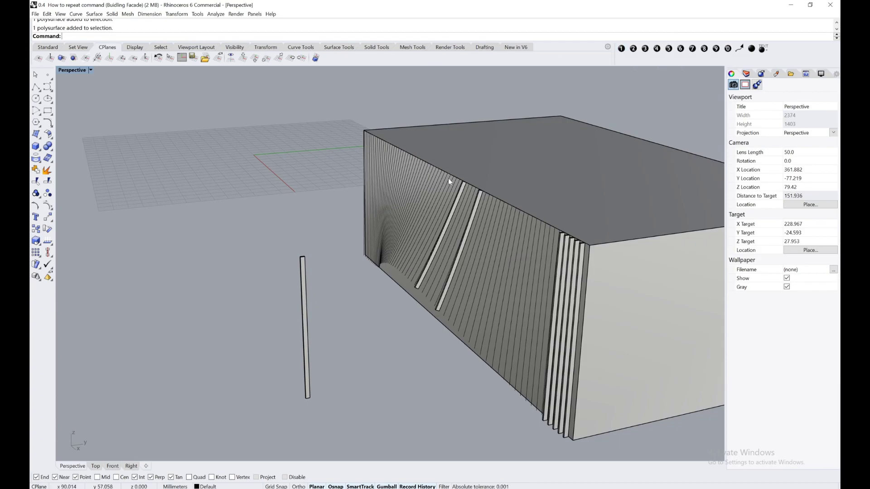
Place numbered dots 1, 2 and 3 in a row over the ground grid beside the building
{"action": "left_click", "coordinate": [621, 49]}
{"action": "left_click", "coordinate": [189, 184]}
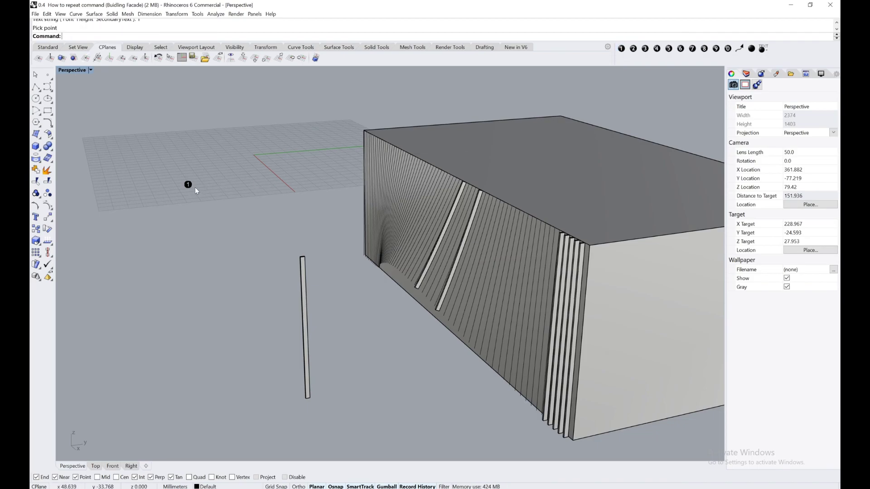
{"action": "left_click", "coordinate": [633, 49]}
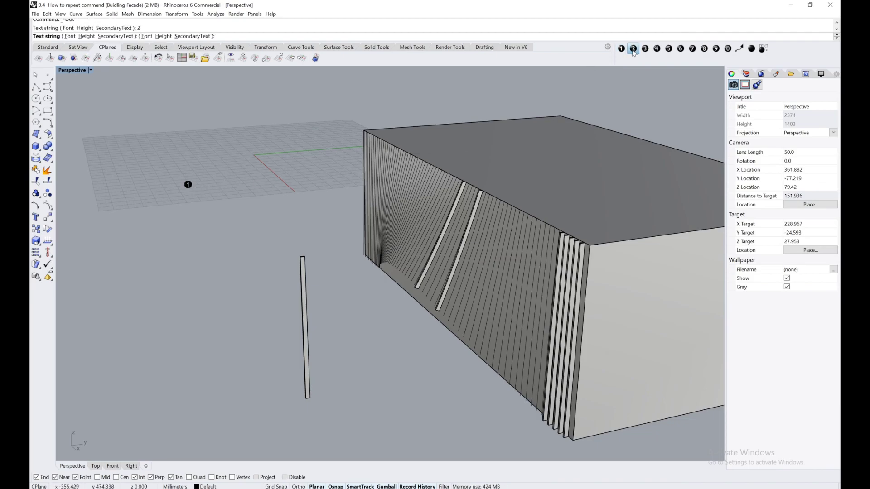
{"action": "left_click", "coordinate": [211, 185]}
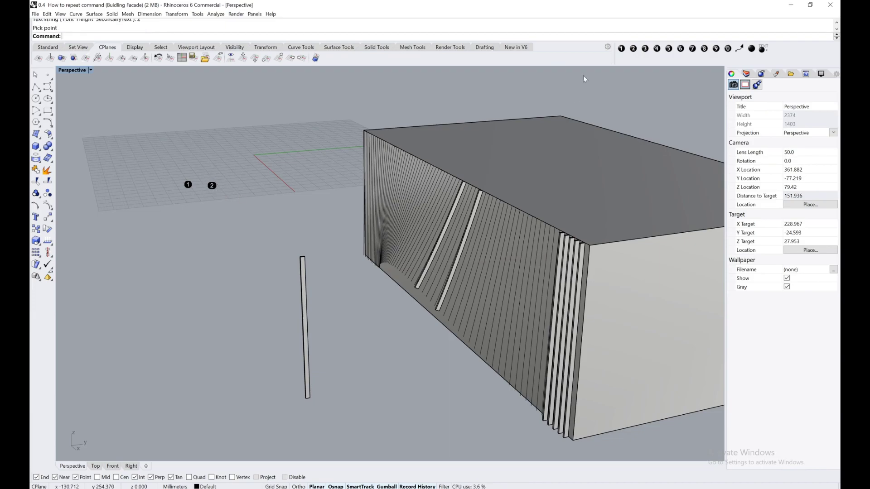
{"action": "left_click", "coordinate": [645, 49]}
{"action": "left_click", "coordinate": [245, 186]}
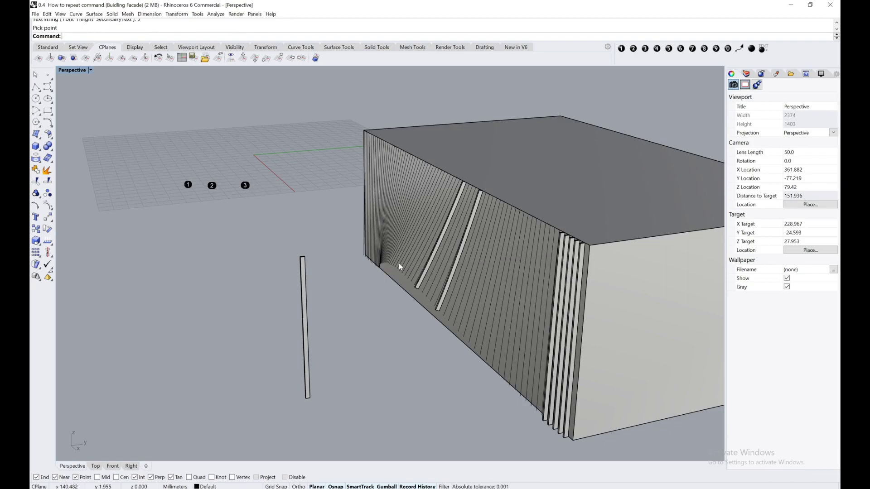